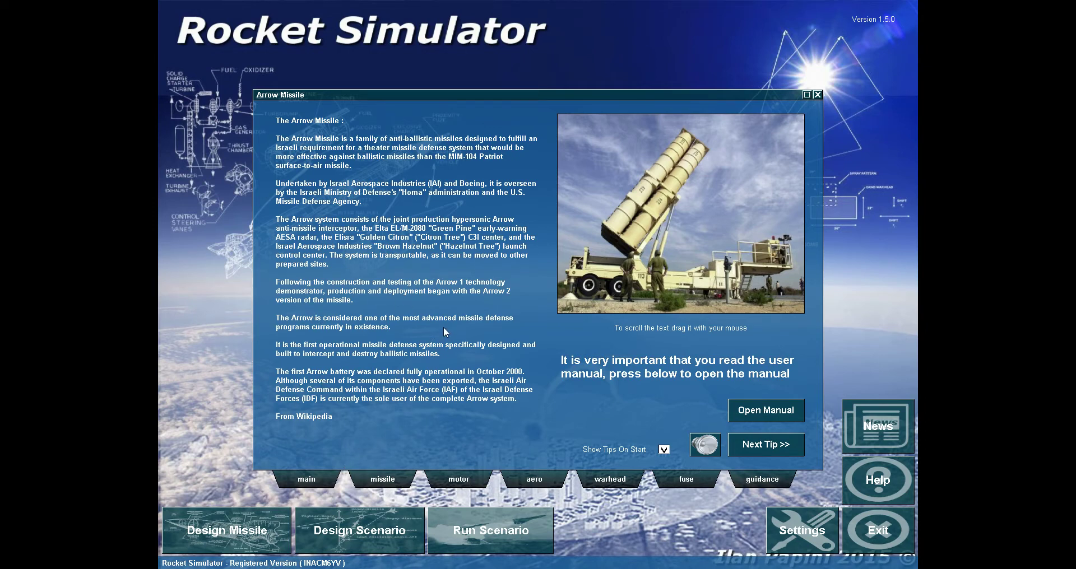
# Step: Page past the Davids Sling, Hizballah Rockets and Iranian Rockets tips to The Launch Boundary
pyautogui.click(299, 482)
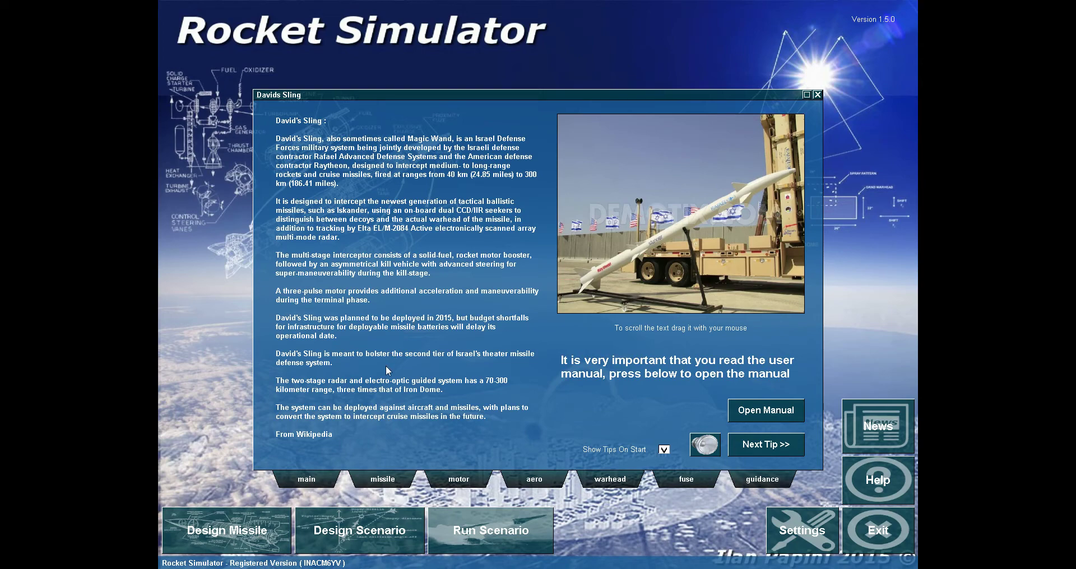
pyautogui.moveTo(383, 381); pyautogui.dragTo(404, 442)
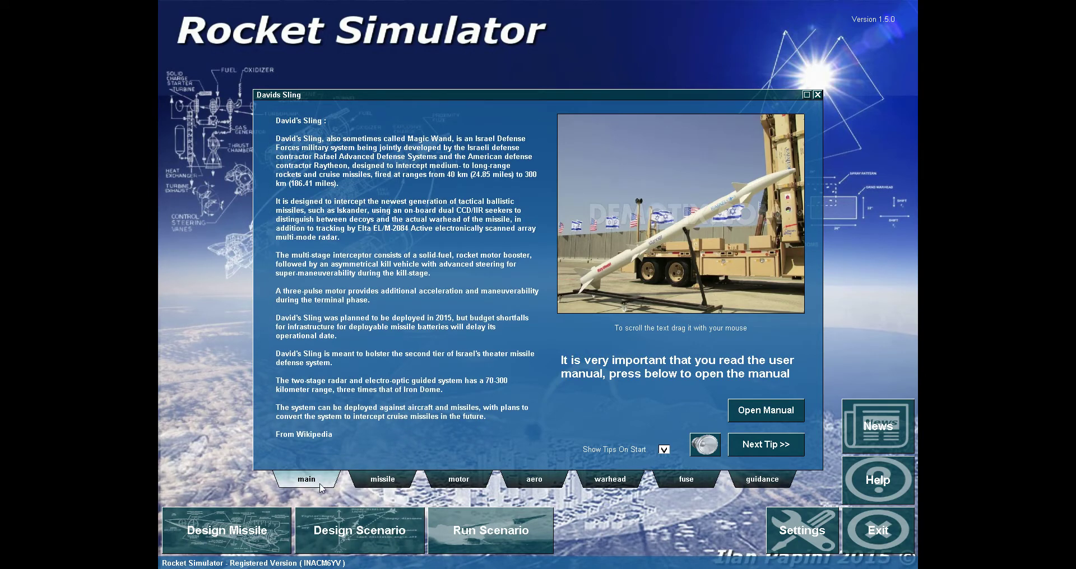
pyautogui.click(708, 446)
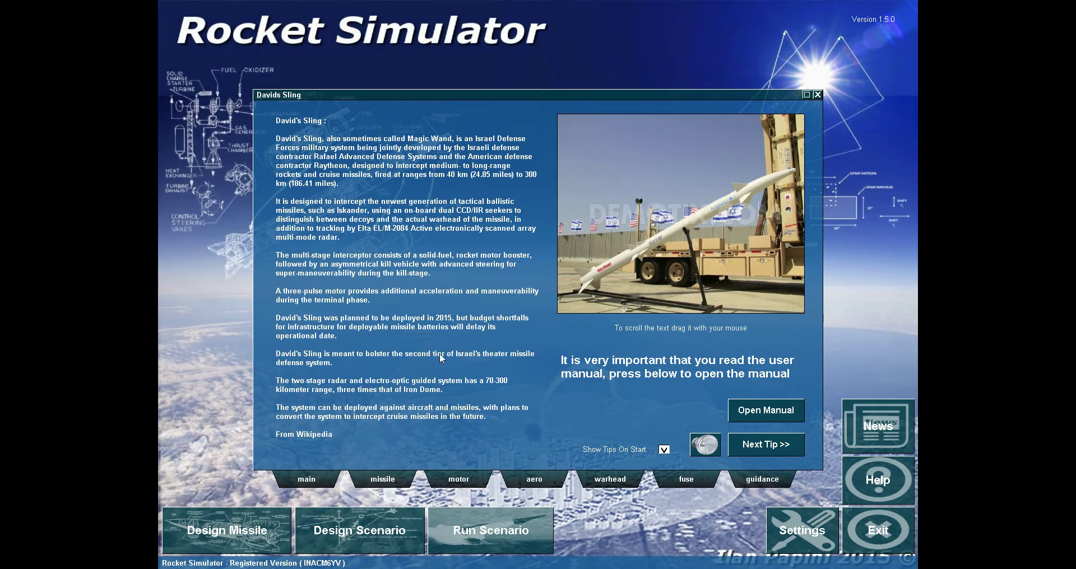
pyautogui.click(303, 482)
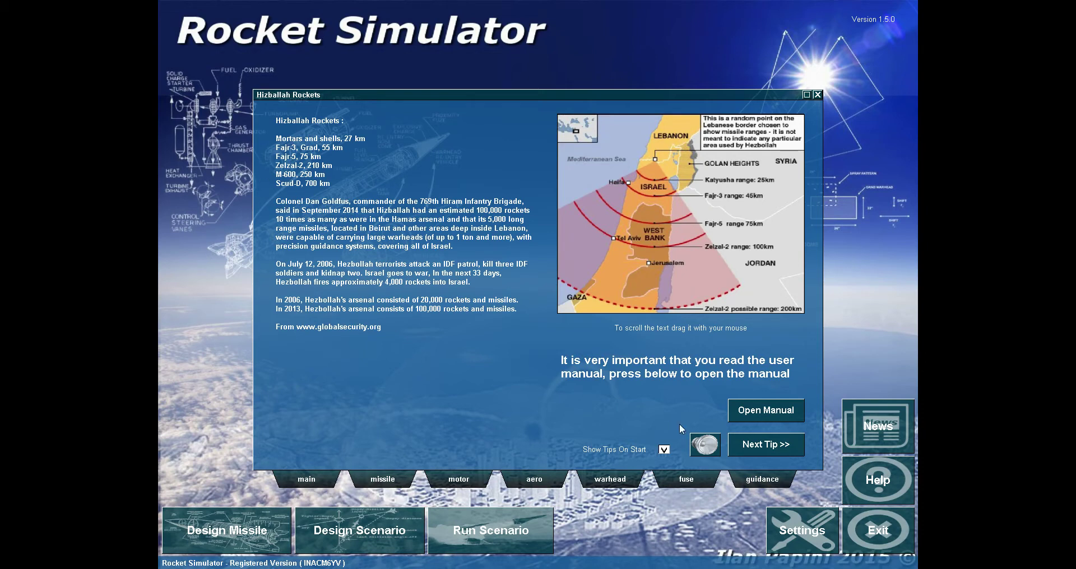
pyautogui.click(779, 447)
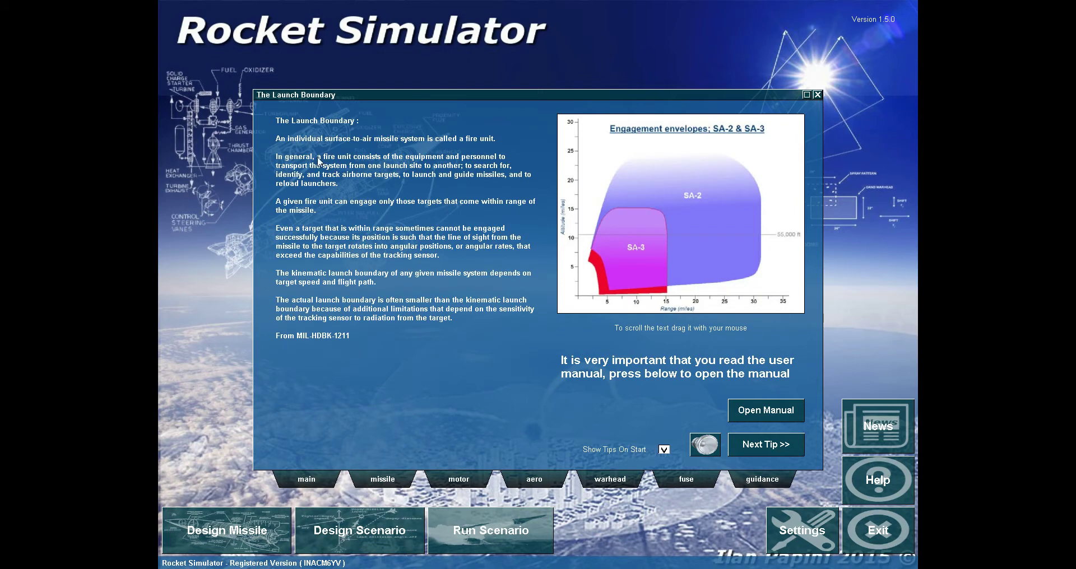
# Step: Browse The Miss Distance, Solid Motor Design, lift coefficient and The Pitching Moment tips
pyautogui.click(769, 445)
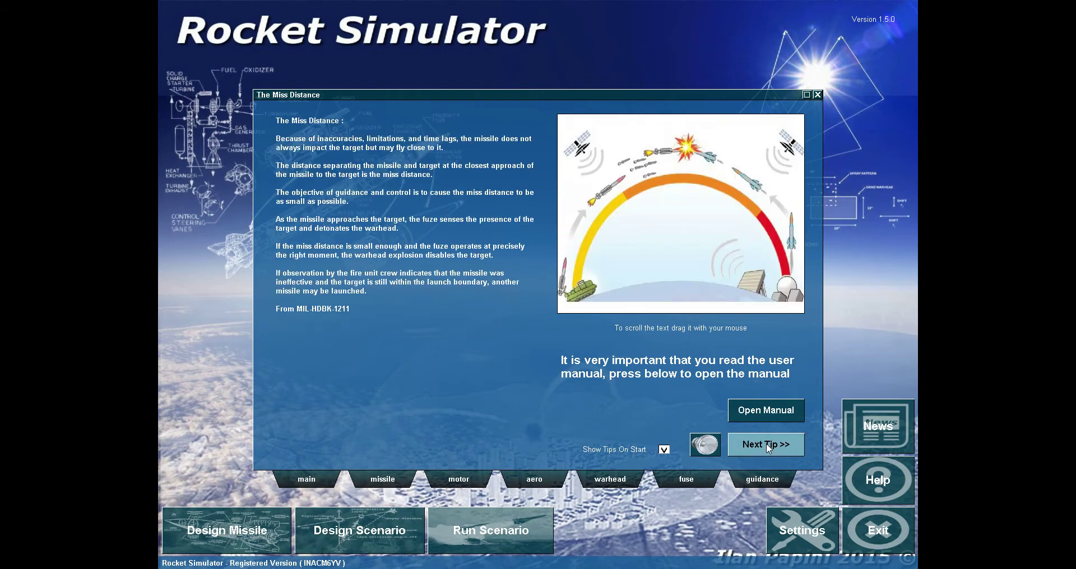
pyautogui.click(454, 482)
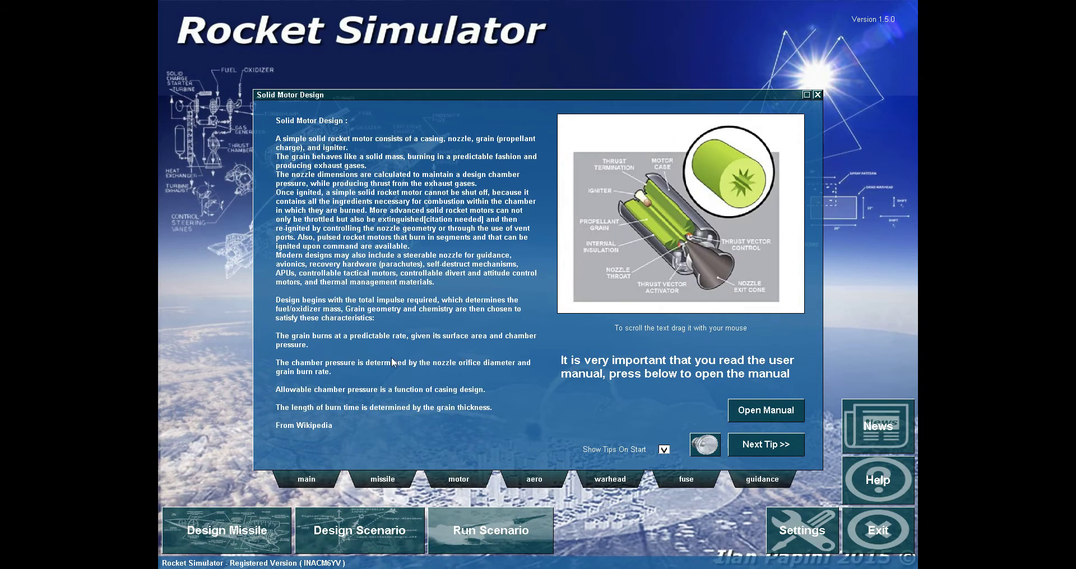
pyautogui.click(553, 485)
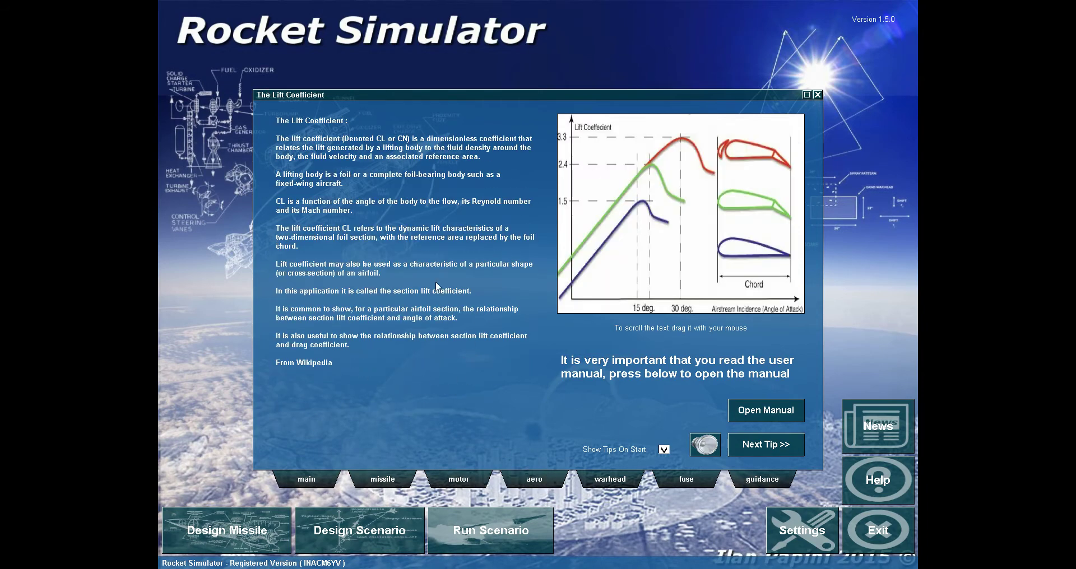
pyautogui.click(751, 448)
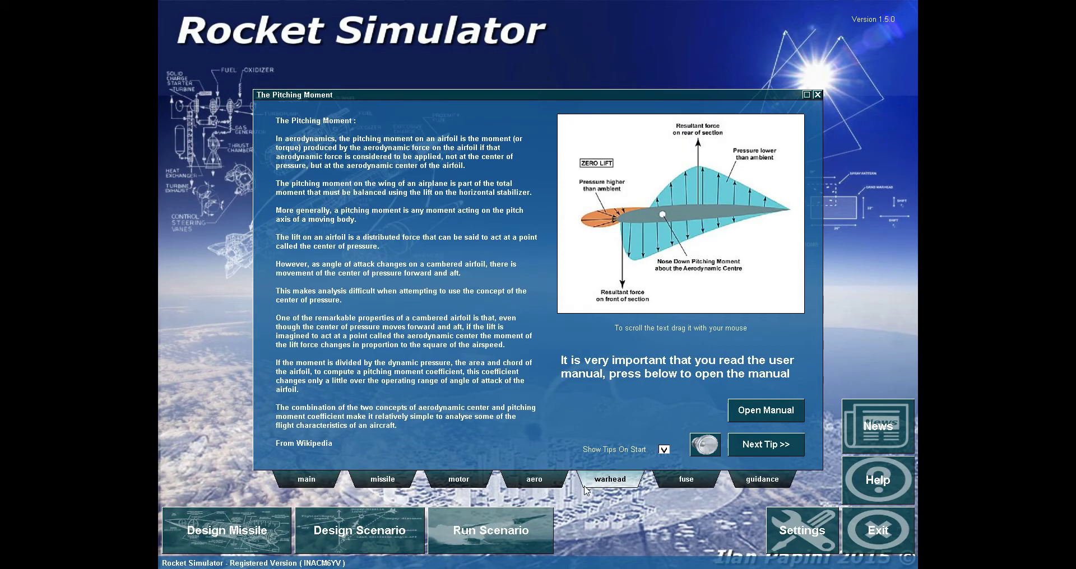
# Step: Browse the Damage Criteria, Fragmentation, The Fuse, Passive Homing, Phases of guidance and Semiactive Homing tips
pyautogui.click(605, 483)
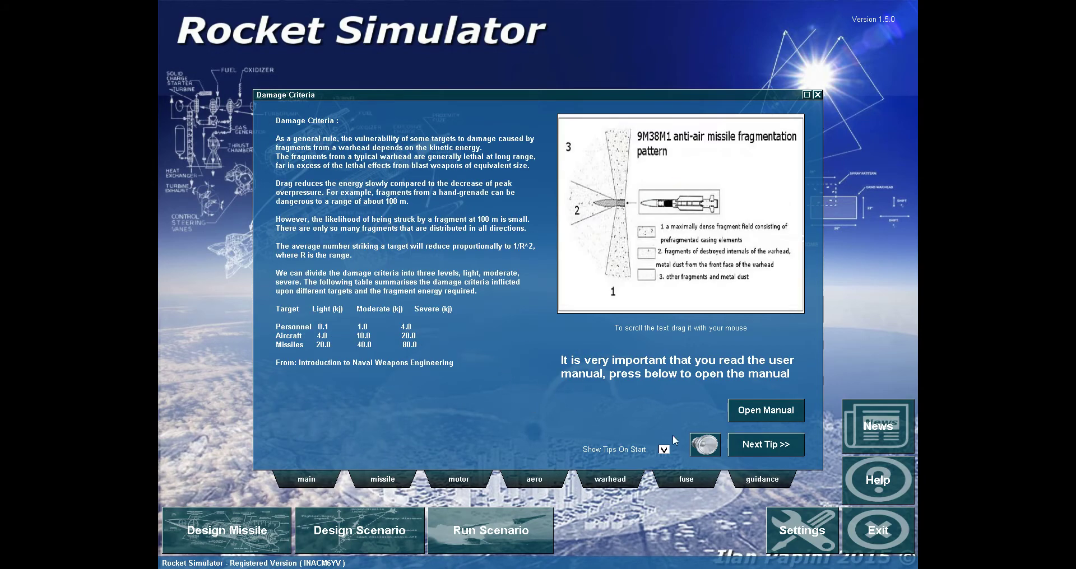
pyautogui.click(754, 445)
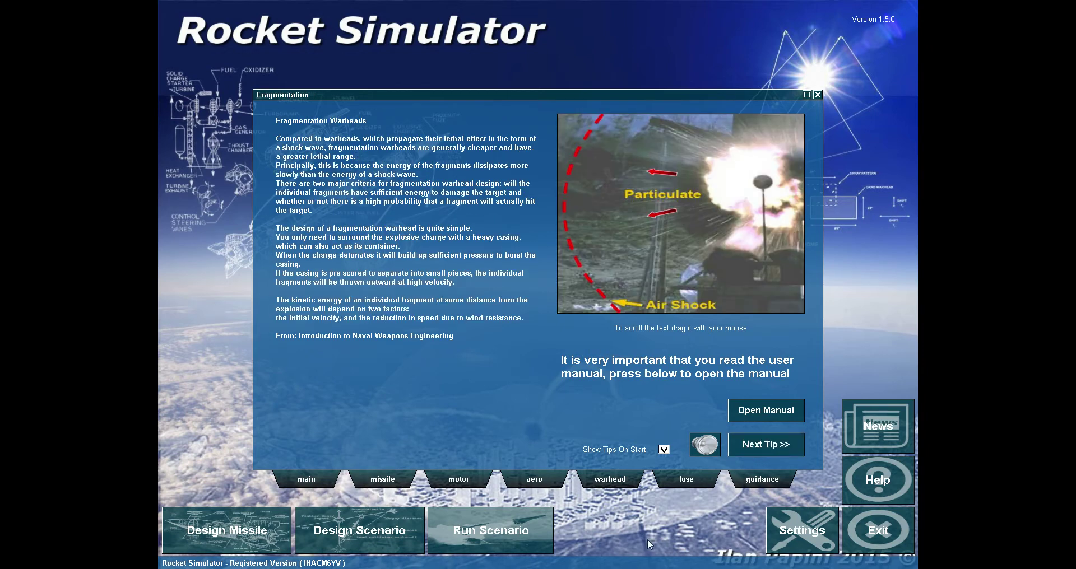
pyautogui.click(686, 481)
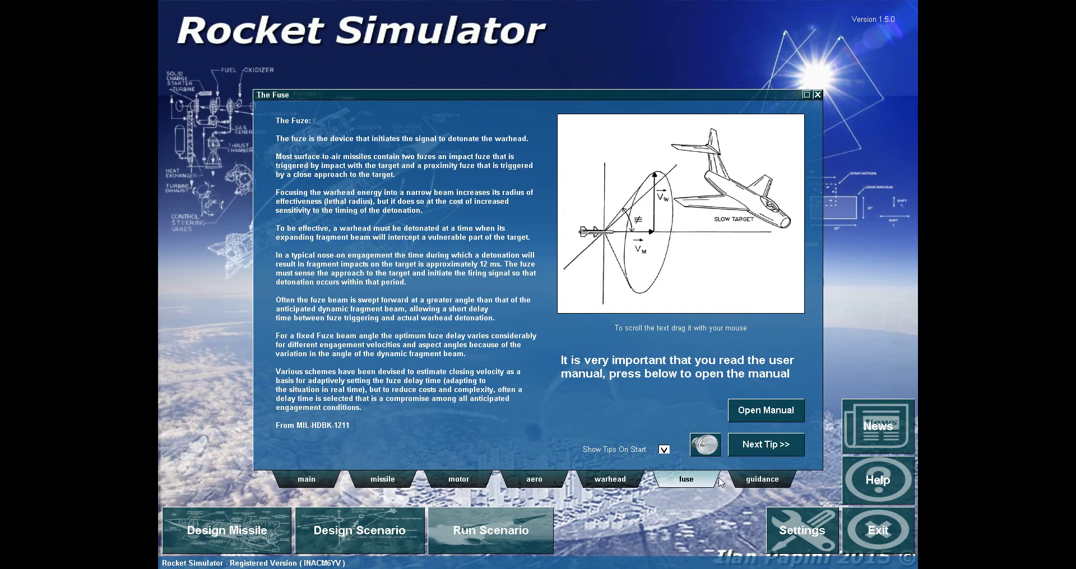
pyautogui.click(758, 480)
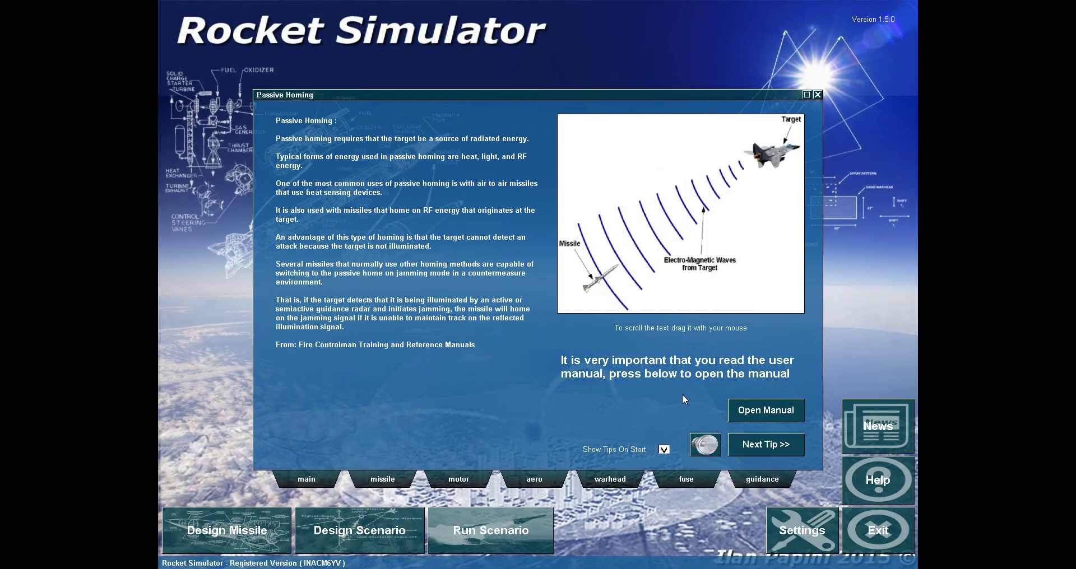
pyautogui.click(755, 447)
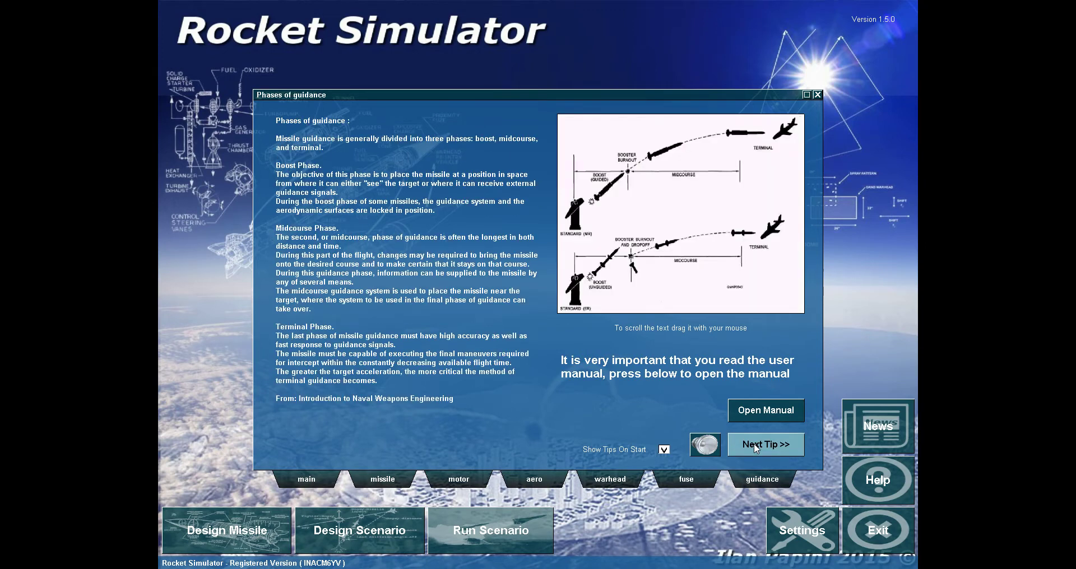
pyautogui.click(755, 447)
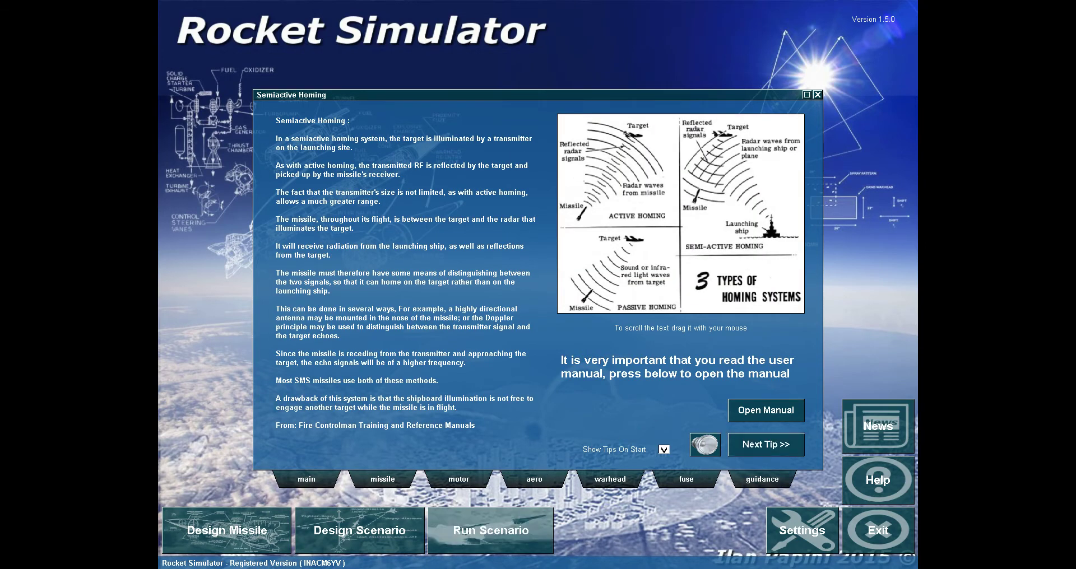
pyautogui.click(234, 538)
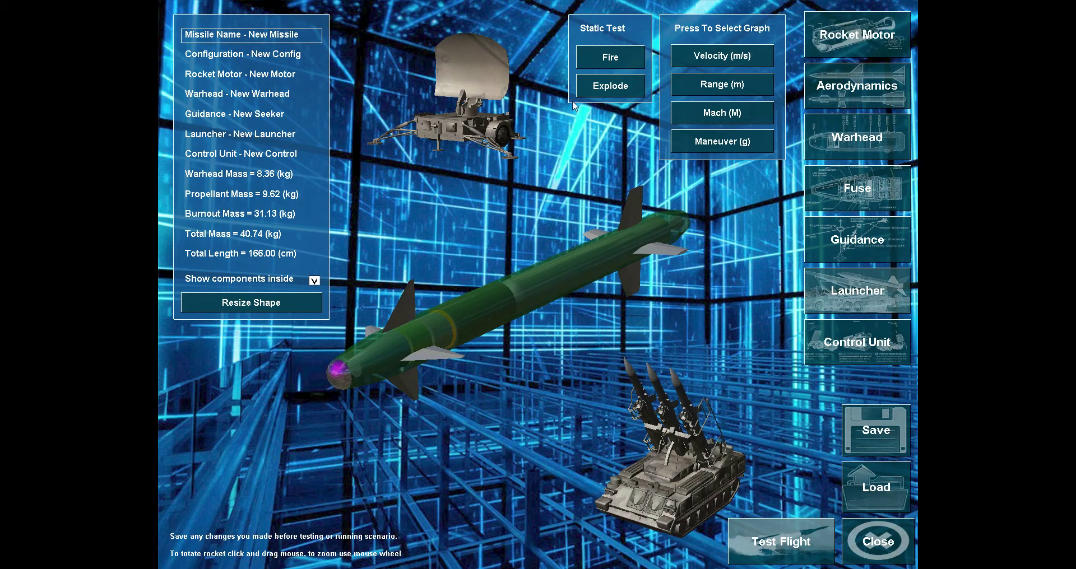
pyautogui.click(866, 34)
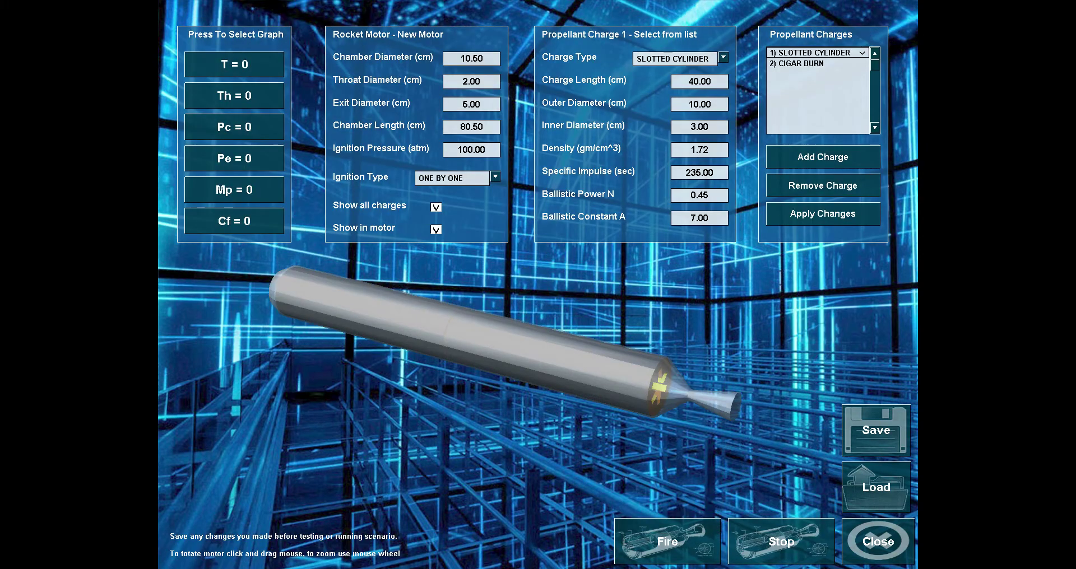
pyautogui.click(878, 541)
pyautogui.click(857, 86)
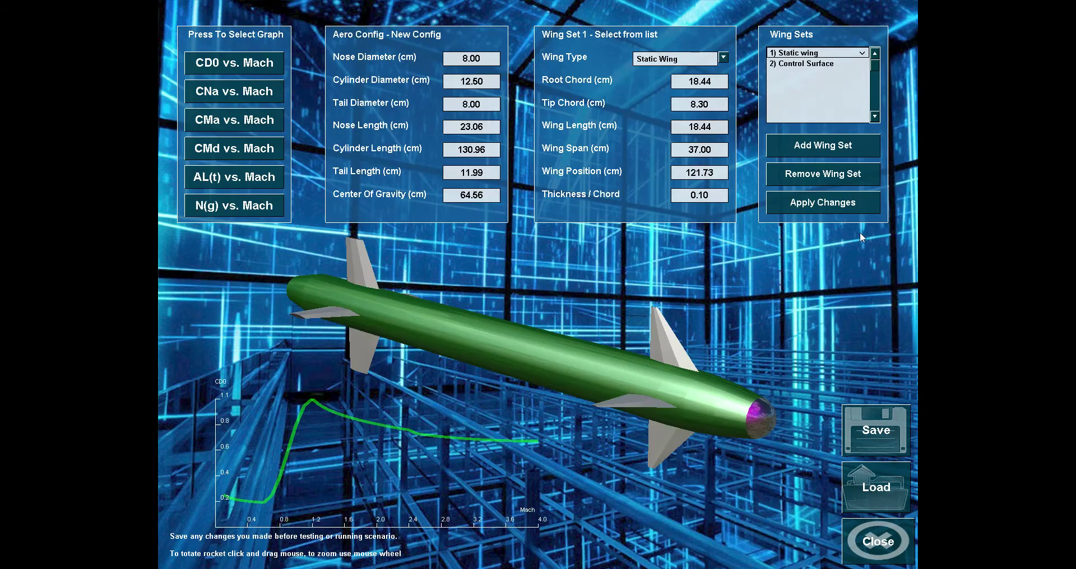
pyautogui.click(878, 541)
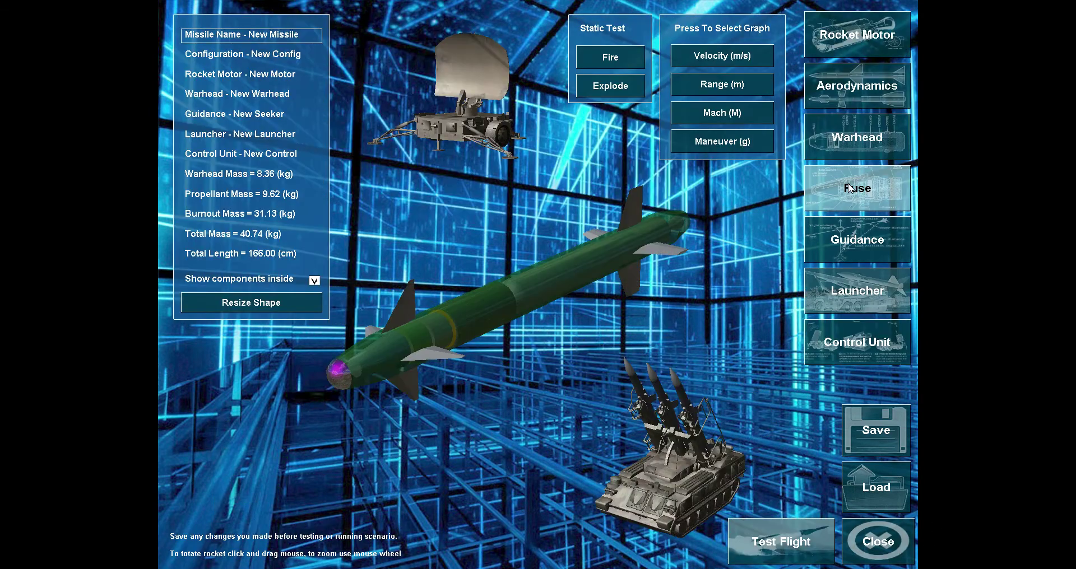
pyautogui.click(849, 147)
pyautogui.click(878, 541)
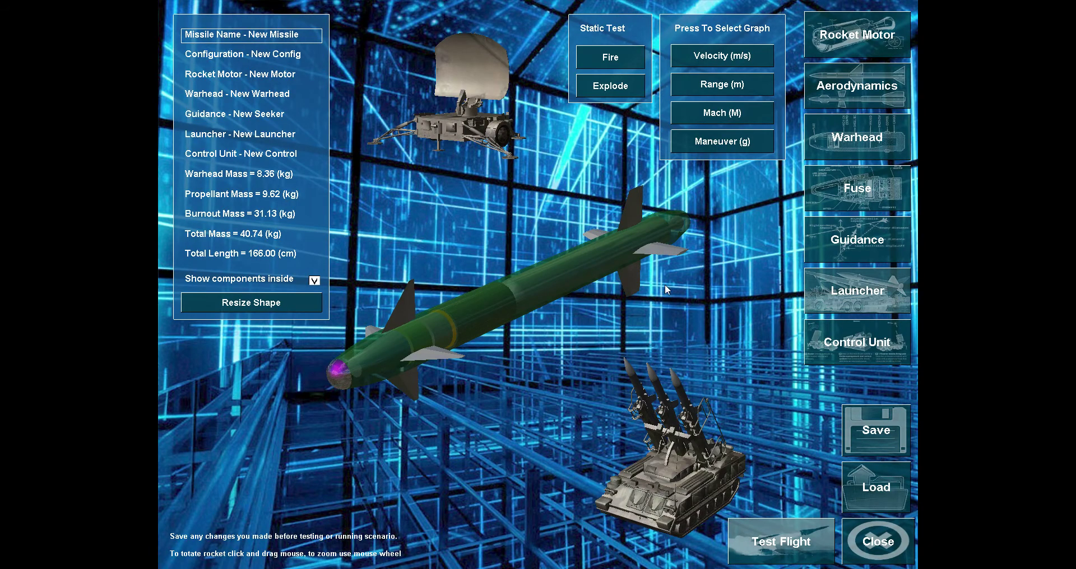
pyautogui.moveTo(403, 342)
pyautogui.mouseDown()
pyautogui.moveTo(540, 319)
pyautogui.moveTo(755, 243)
pyautogui.moveTo(418, 347)
pyautogui.moveTo(388, 341)
pyautogui.mouseUp()
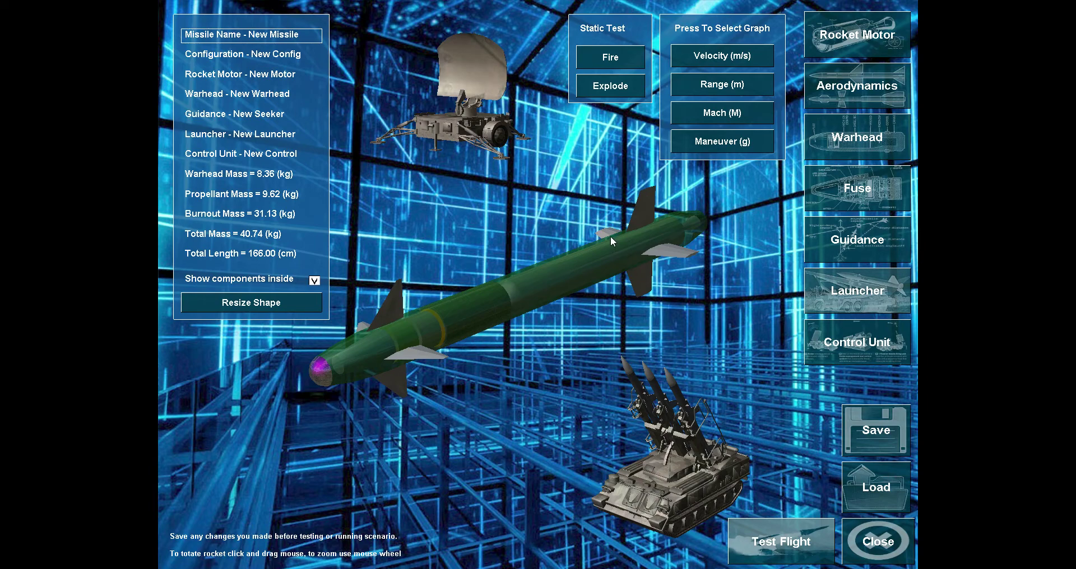
# Step: Static-fire New Missile and view its Mach, manoeuvre g-load and range curves against time
pyautogui.click(611, 58)
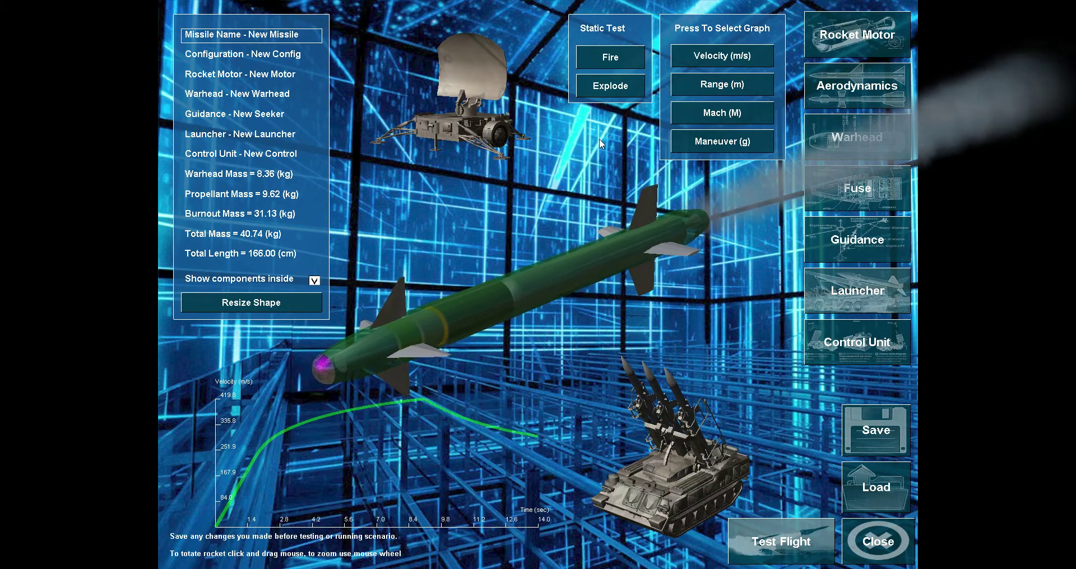
pyautogui.click(714, 115)
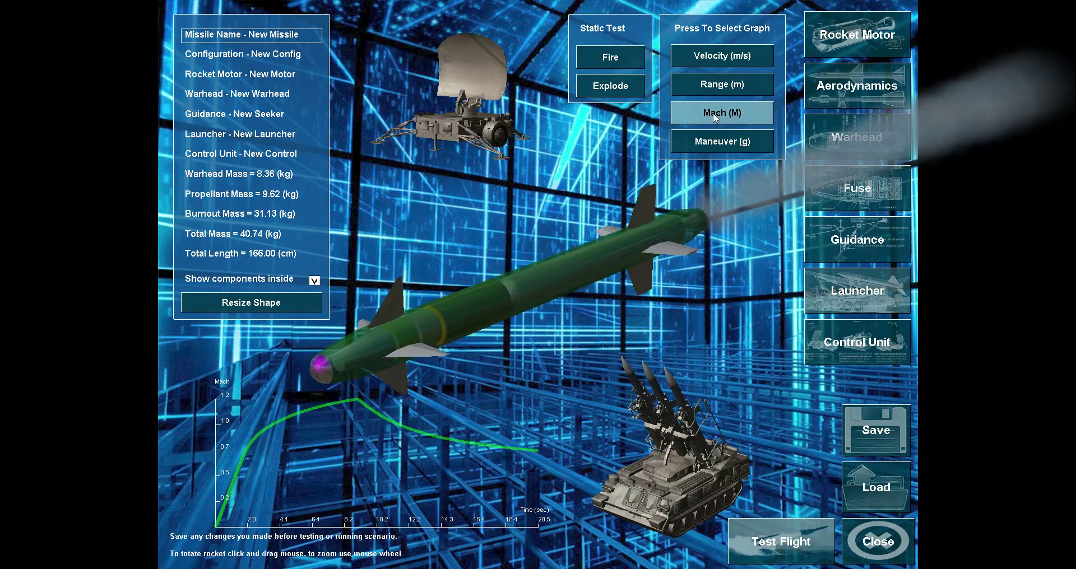
pyautogui.click(717, 143)
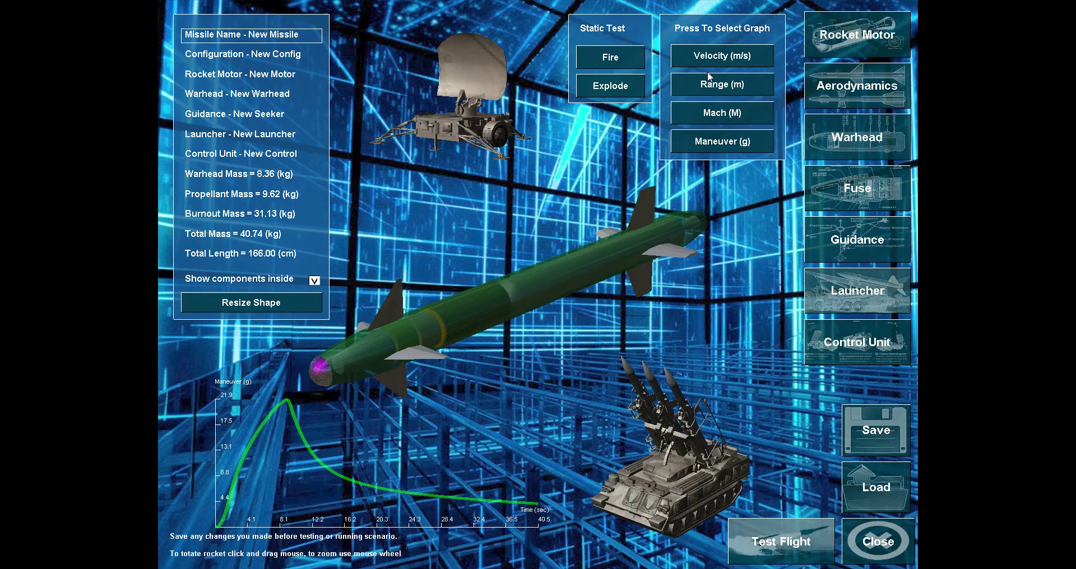
pyautogui.click(721, 84)
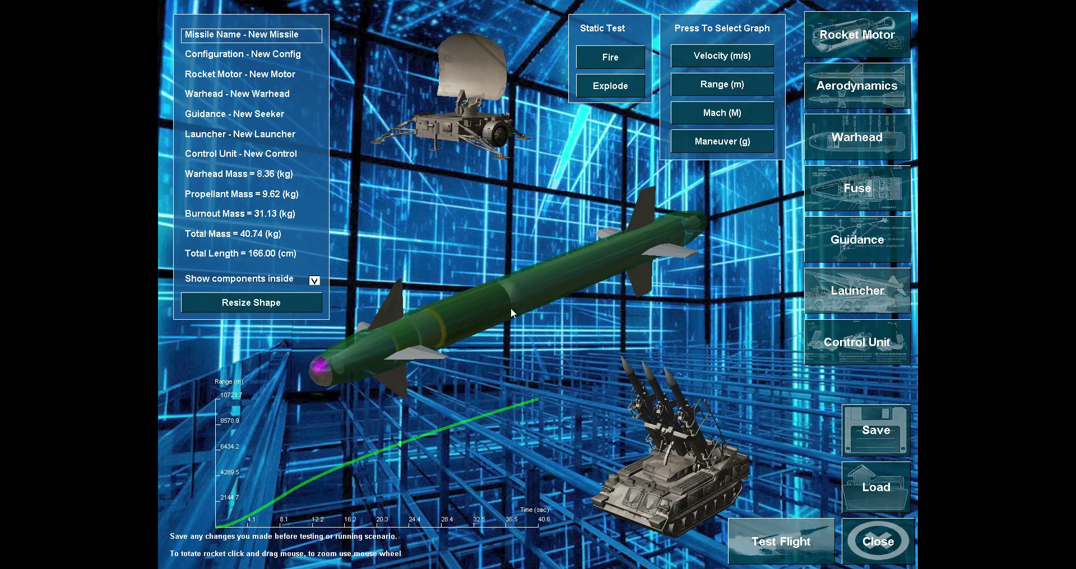
# Step: Rotate the New Missile model to inspect it and plot Mach number against time again
pyautogui.moveTo(577, 297); pyautogui.dragTo(542, 317)
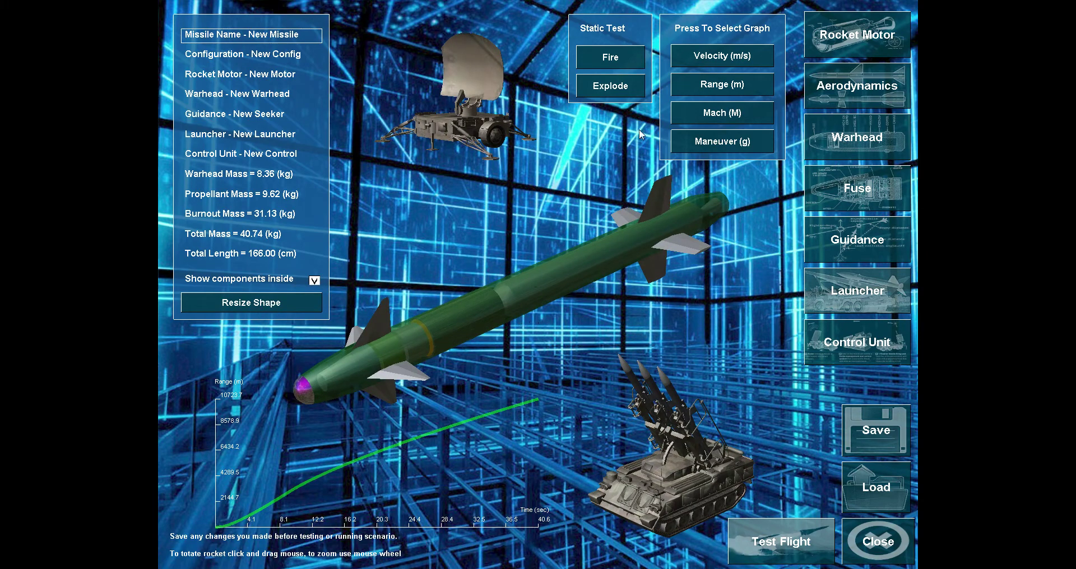
pyautogui.click(730, 117)
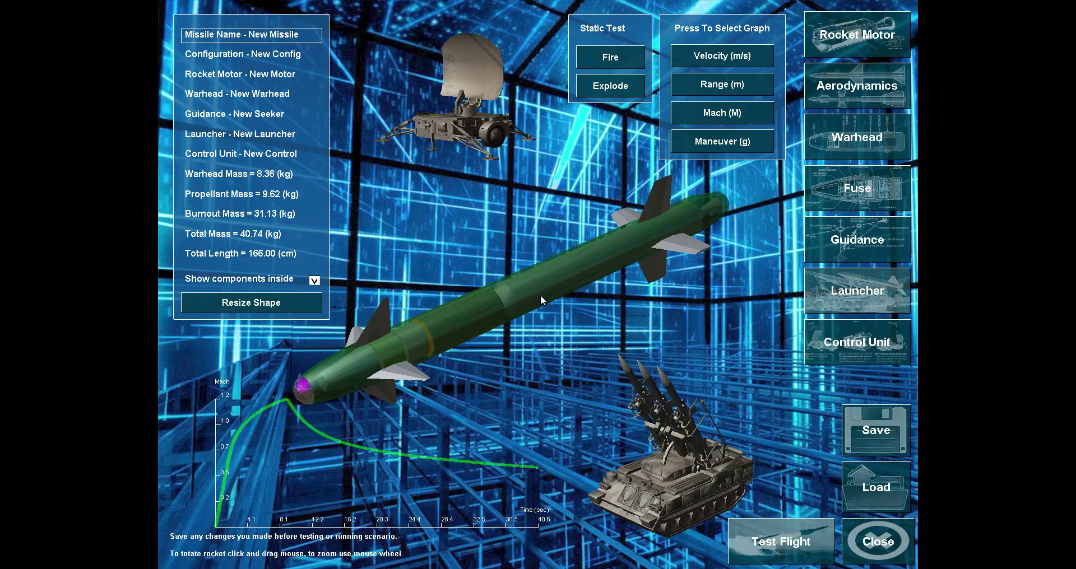
pyautogui.moveTo(541, 298)
pyautogui.mouseDown()
pyautogui.moveTo(418, 321)
pyautogui.moveTo(536, 305)
pyautogui.mouseUp()
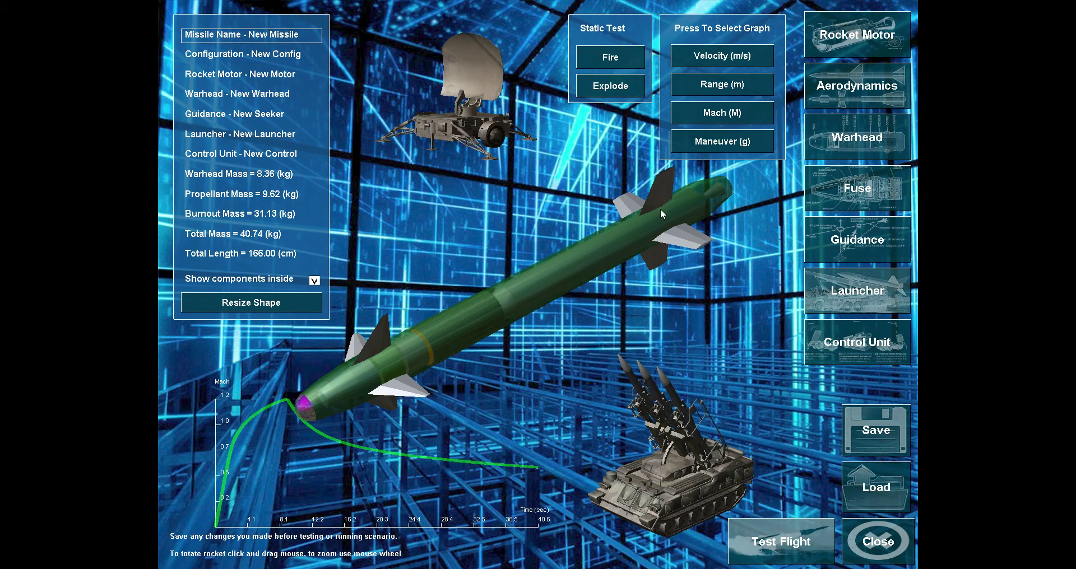
pyautogui.moveTo(577, 305); pyautogui.dragTo(404, 365)
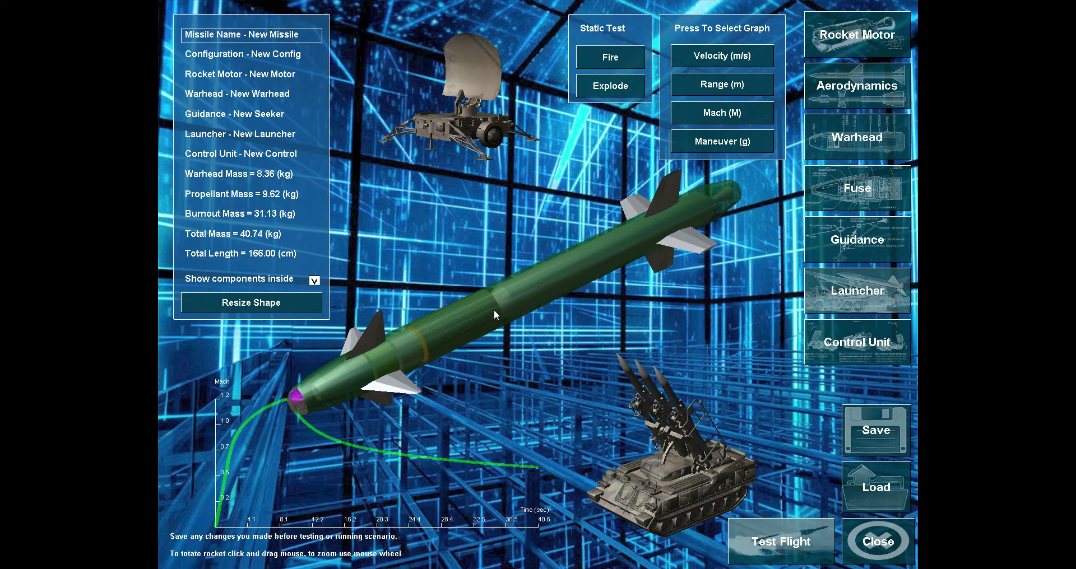
pyautogui.moveTo(491, 319); pyautogui.dragTo(529, 311)
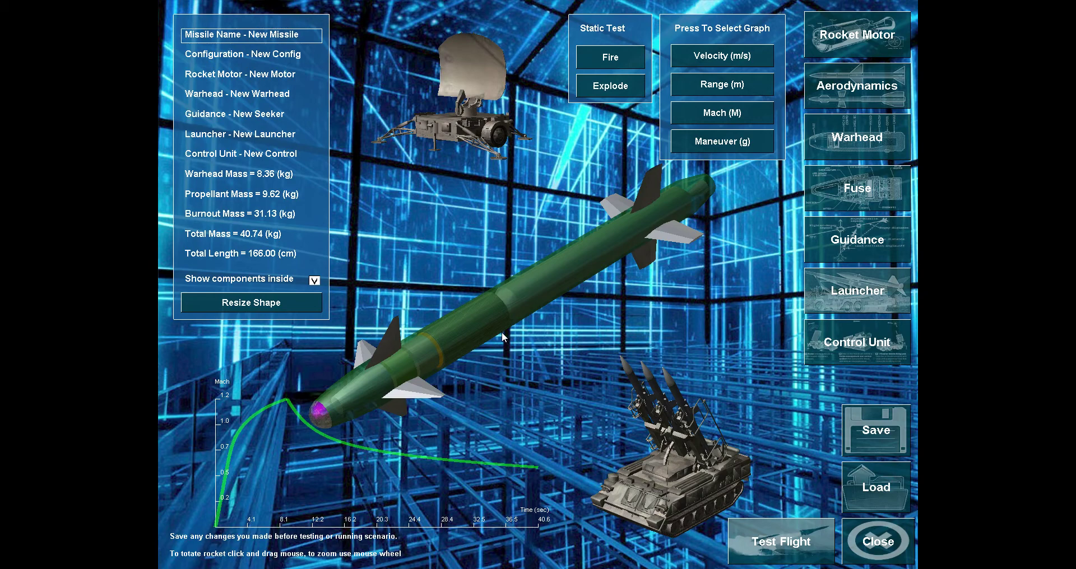
pyautogui.click(857, 39)
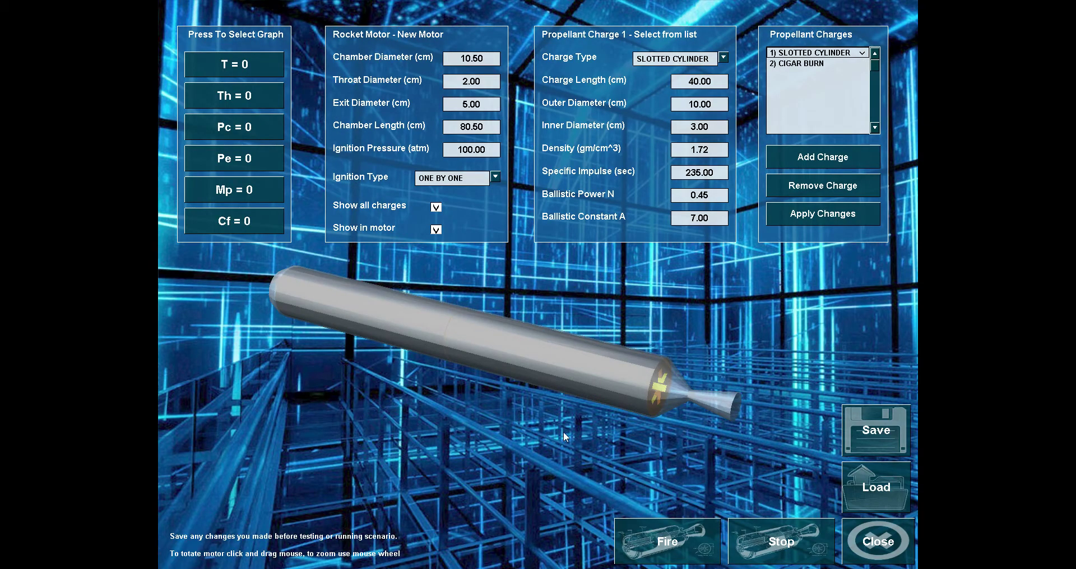
pyautogui.click(436, 229)
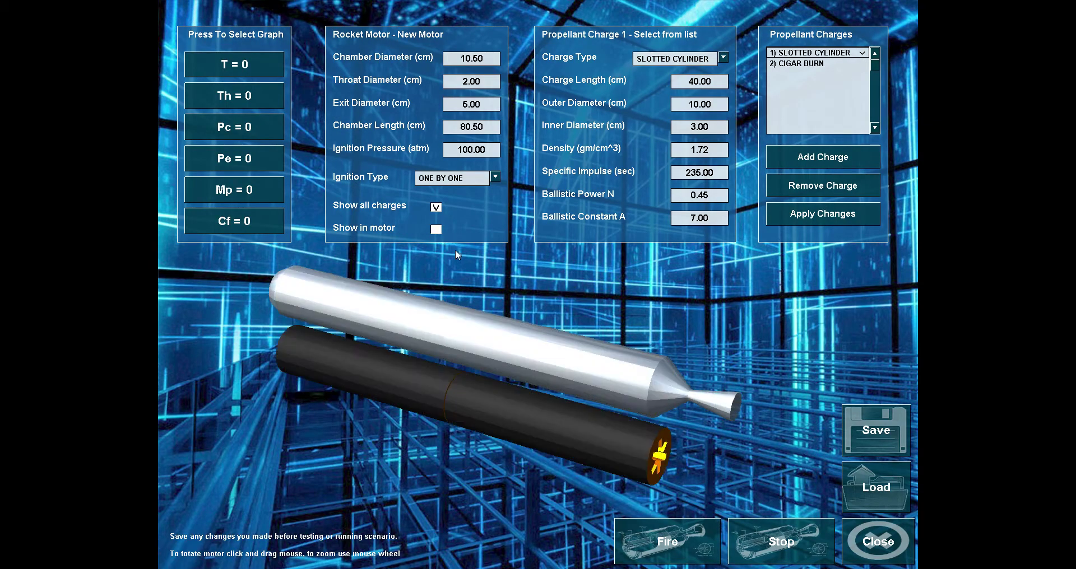
pyautogui.moveTo(461, 263); pyautogui.dragTo(469, 325)
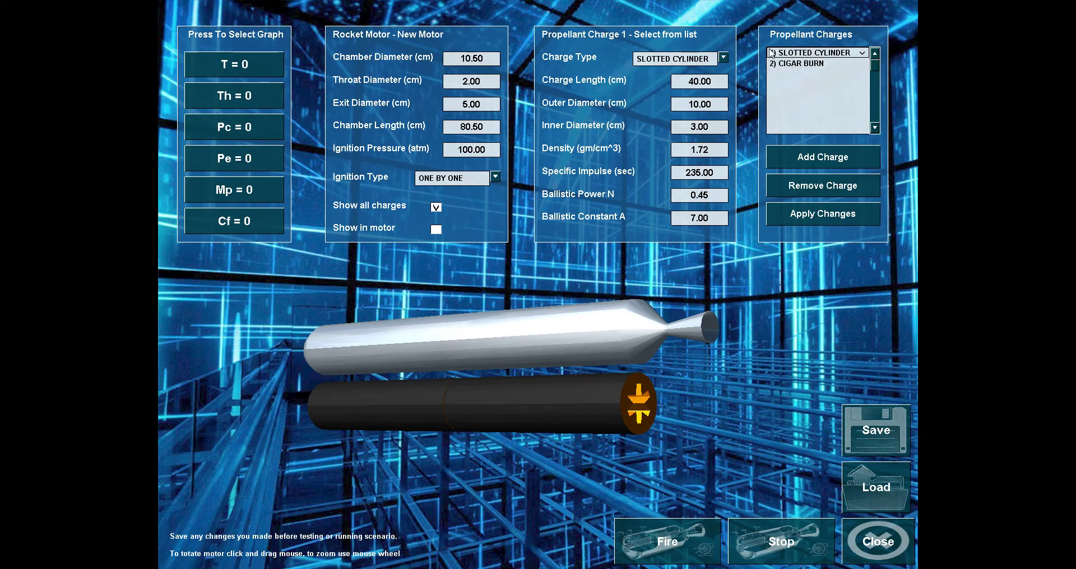
pyautogui.moveTo(639, 415); pyautogui.dragTo(725, 431)
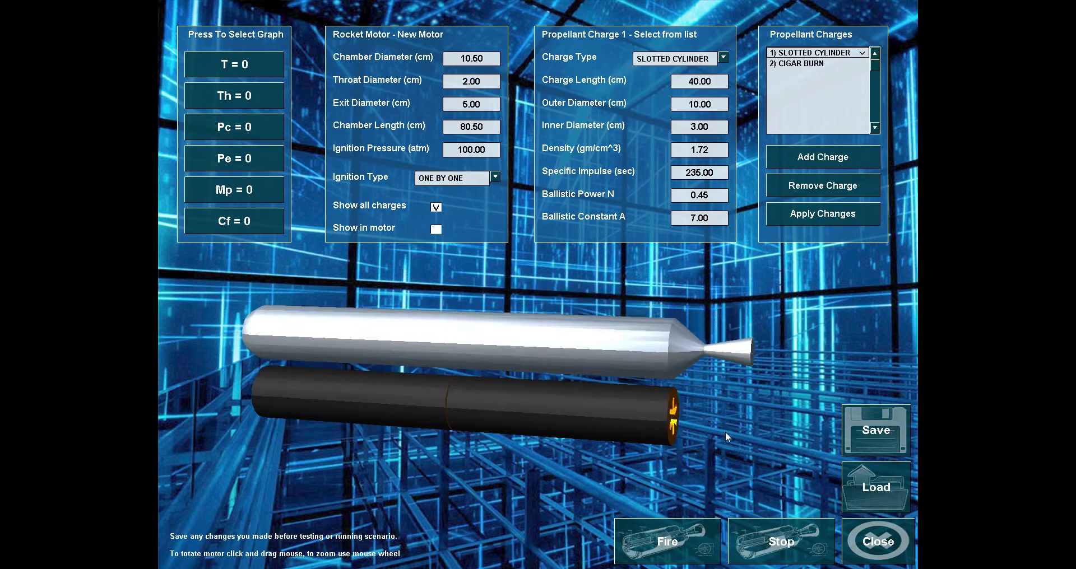
pyautogui.click(437, 230)
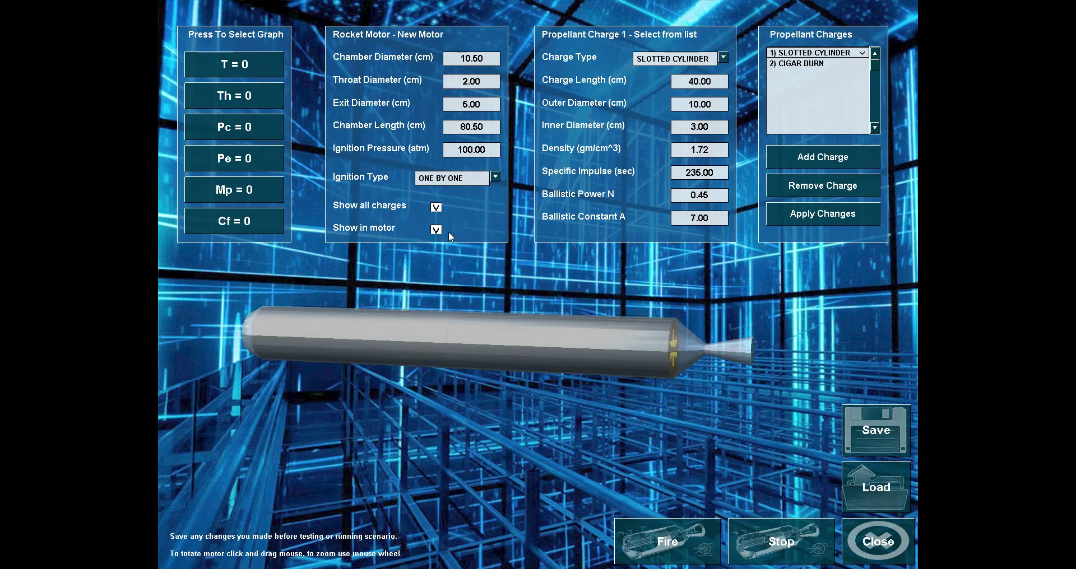
pyautogui.moveTo(556, 300); pyautogui.dragTo(503, 433)
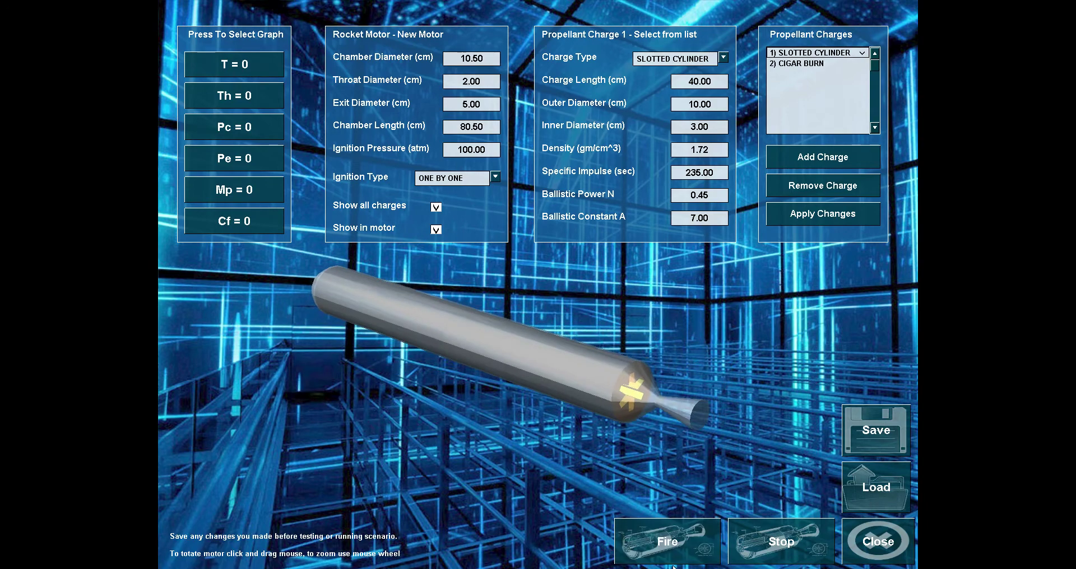
# Step: Static-fire the current motor, showing thrust falling from about 543 kgf to 108 kgf
pyautogui.click(668, 545)
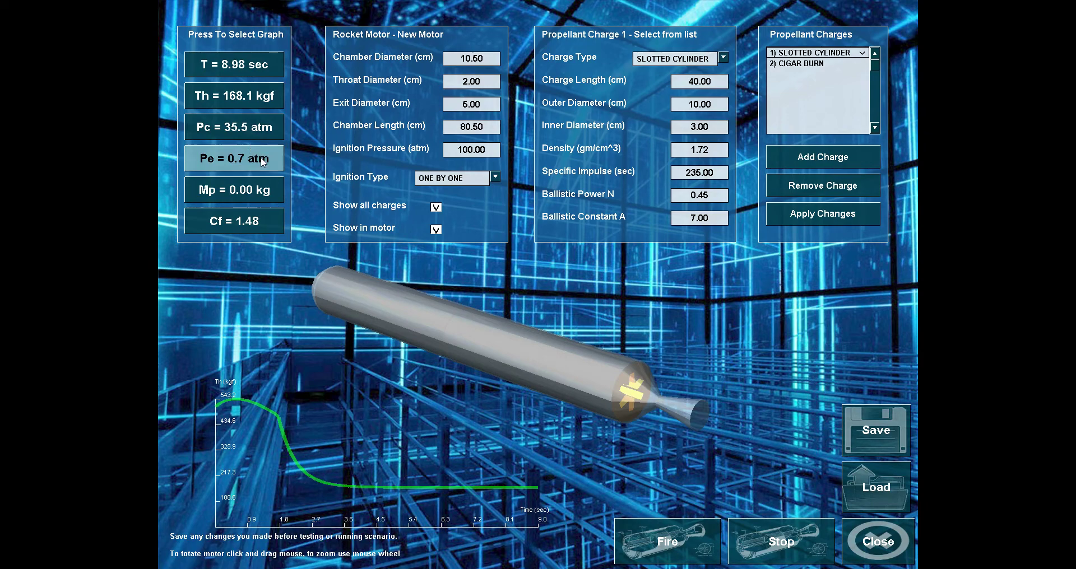
# Step: Plot chamber pressure, then set the slotted cylinder charge length to 60 cm
pyautogui.click(216, 128)
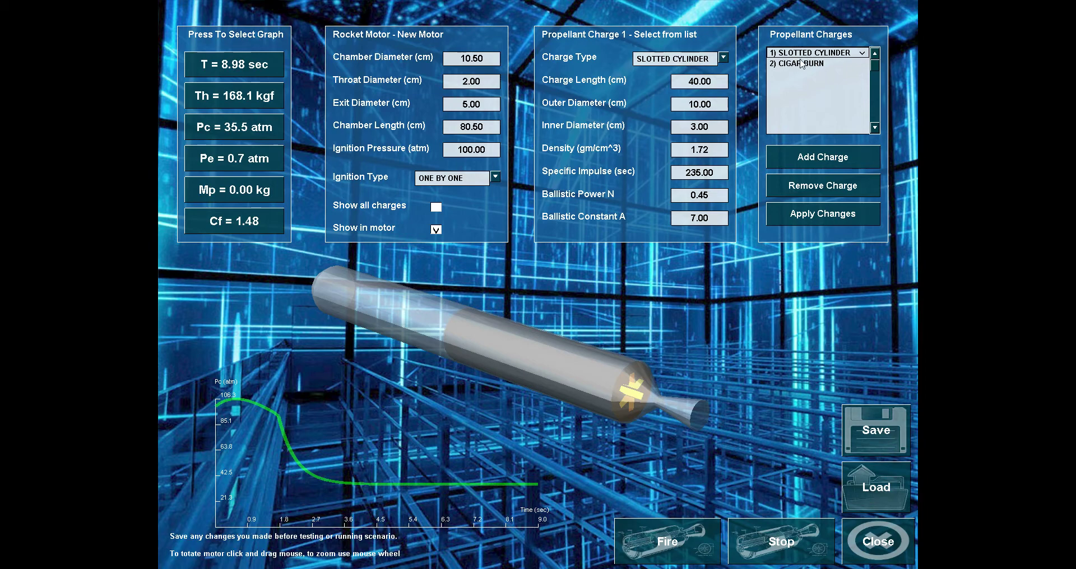
pyautogui.click(795, 64)
pyautogui.click(794, 53)
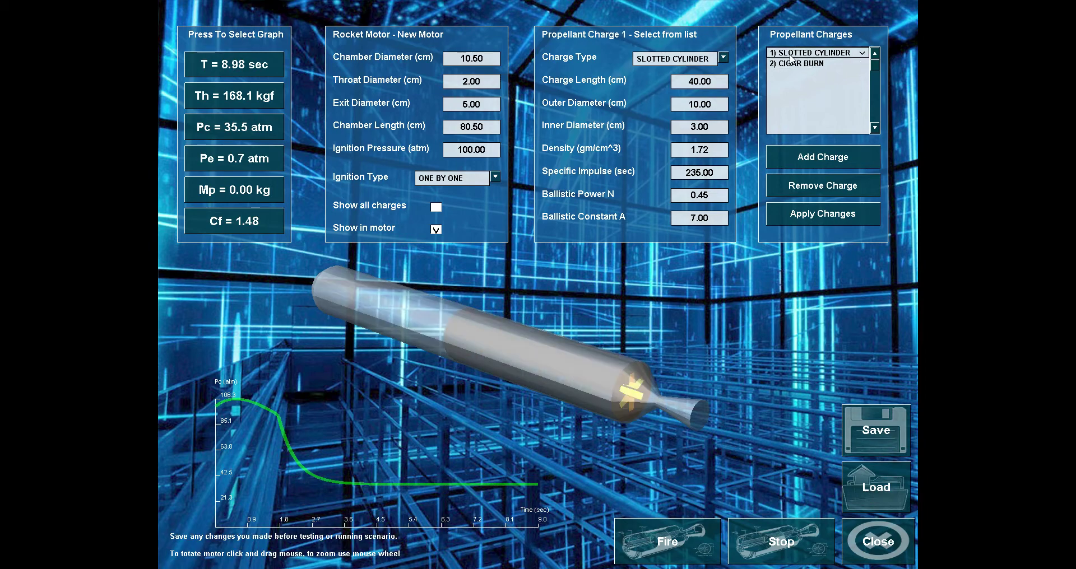
pyautogui.click(714, 82)
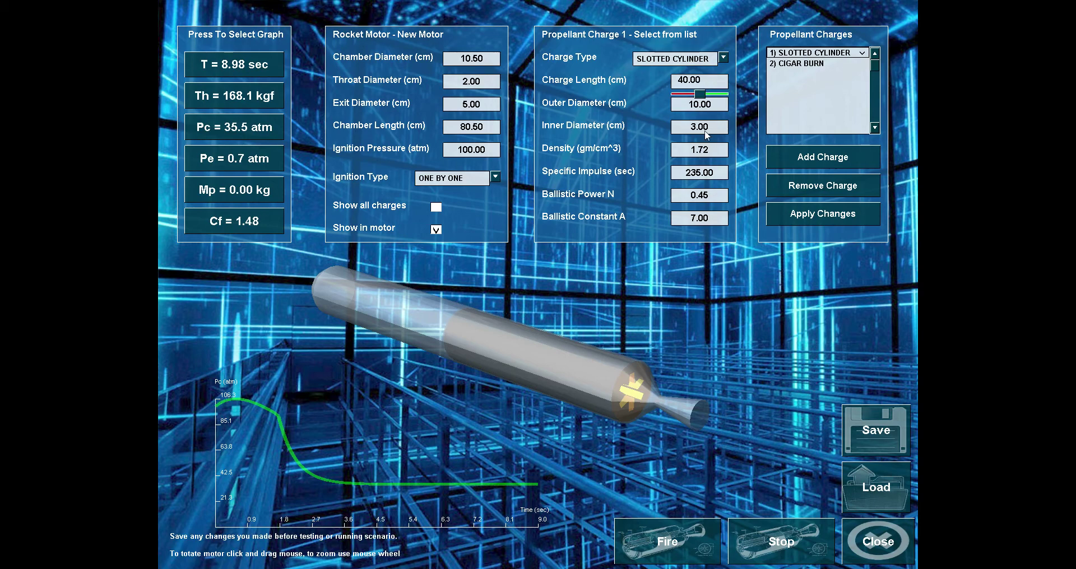
pyautogui.press('BackSpace')
pyautogui.press('BackSpace')
pyautogui.press('BackSpace')
pyautogui.press('BackSpace')
pyautogui.press('BackSpace')
pyautogui.write('60')
pyautogui.press('Return')
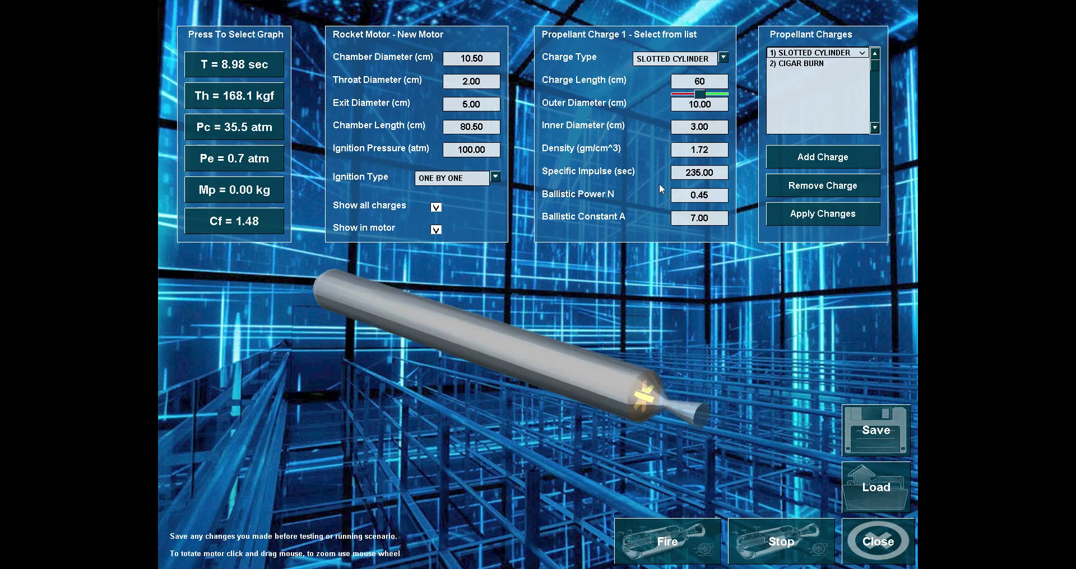
# Step: Set the cigar burn charge length to 60 cm and rotate the lengthened motor to inspect it
pyautogui.click(782, 64)
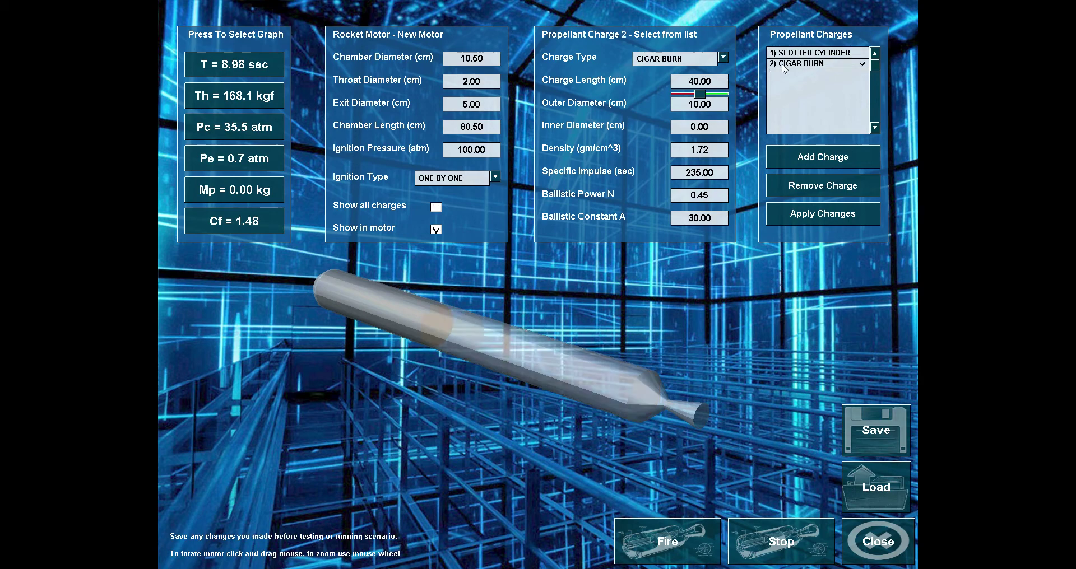
pyautogui.click(715, 84)
pyautogui.press('BackSpace')
pyautogui.press('BackSpace')
pyautogui.press('BackSpace')
pyautogui.press('BackSpace')
pyautogui.write('60')
pyautogui.press('Return')
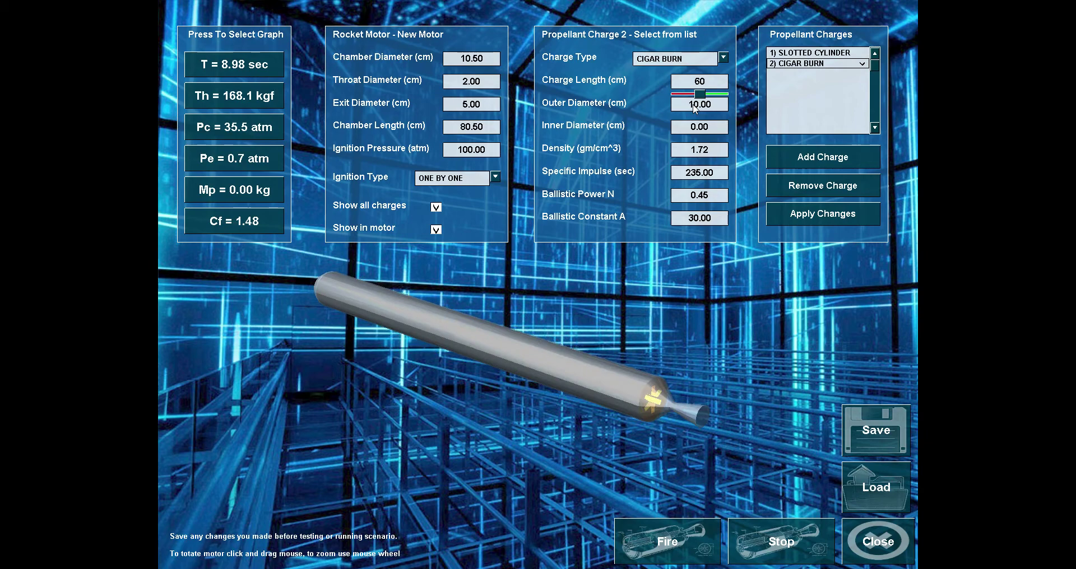
pyautogui.moveTo(566, 392); pyautogui.dragTo(627, 367)
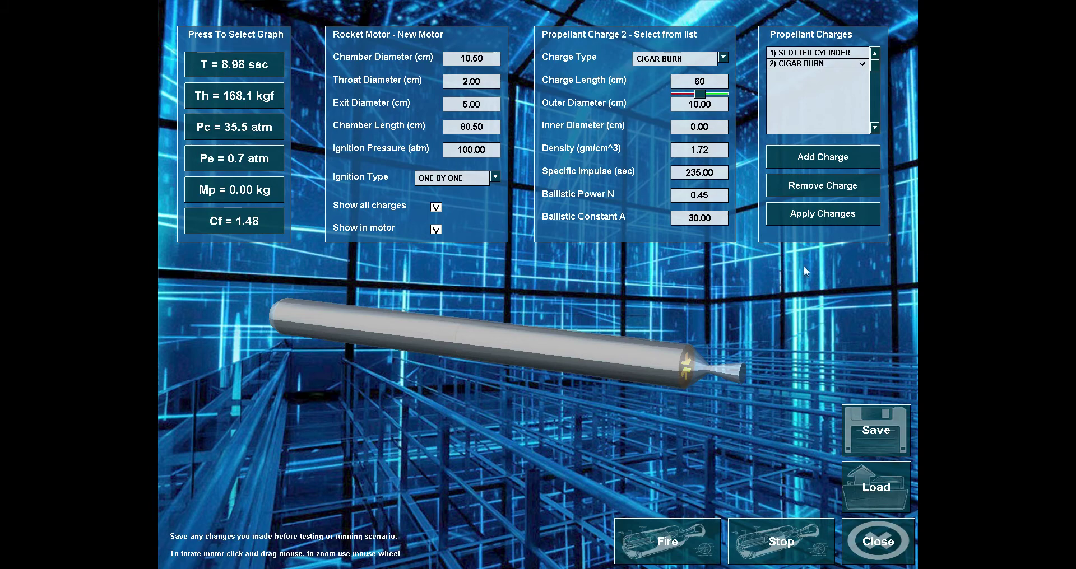
# Step: Static-fire the lengthened motor, review exit pressure and thrust curves, and start saving it
pyautogui.click(668, 541)
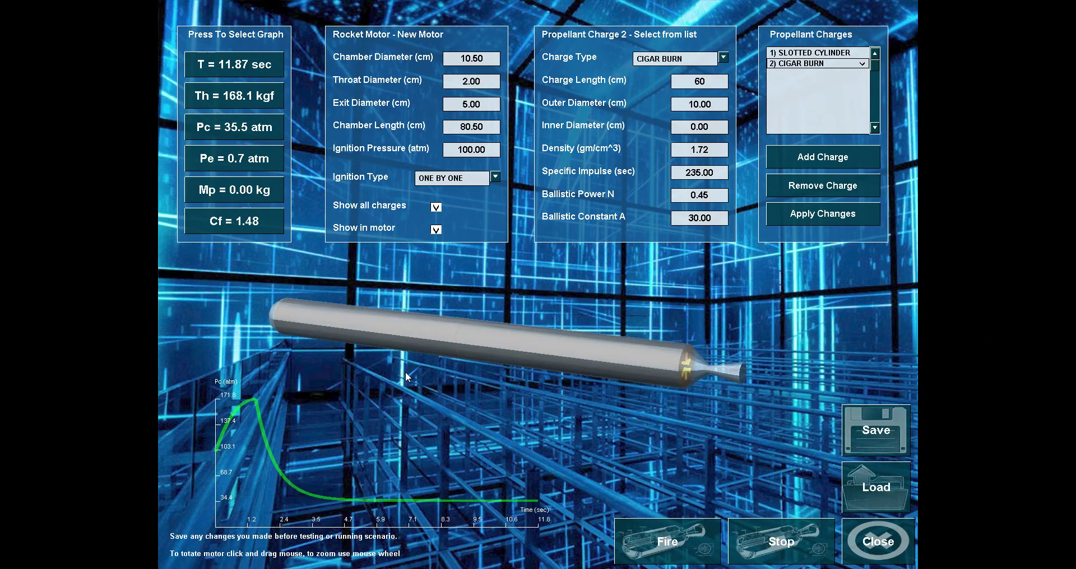
pyautogui.click(240, 162)
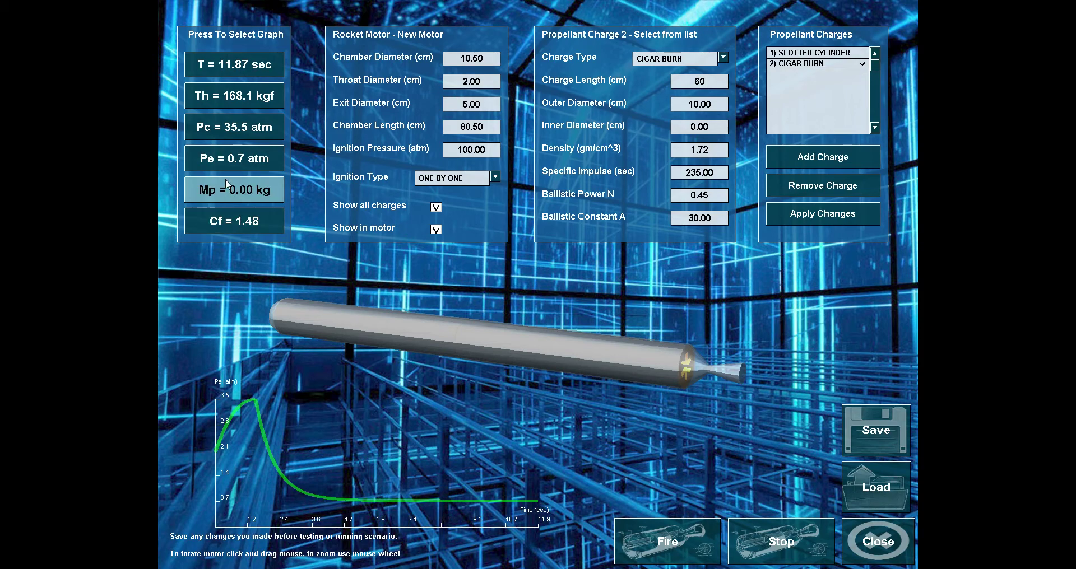
pyautogui.click(223, 95)
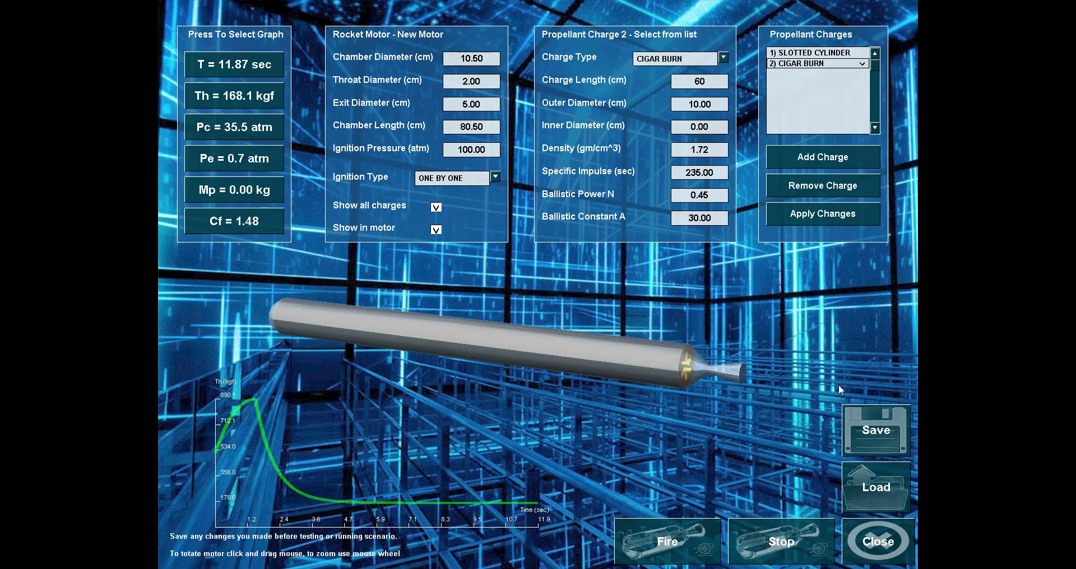
pyautogui.click(877, 432)
# Step: Save the motor as New Motor and resize the missile to 206 cm and 50.56 kg
pyautogui.click(479, 303)
pyautogui.click(885, 552)
pyautogui.scroll(-3, 530, 348)
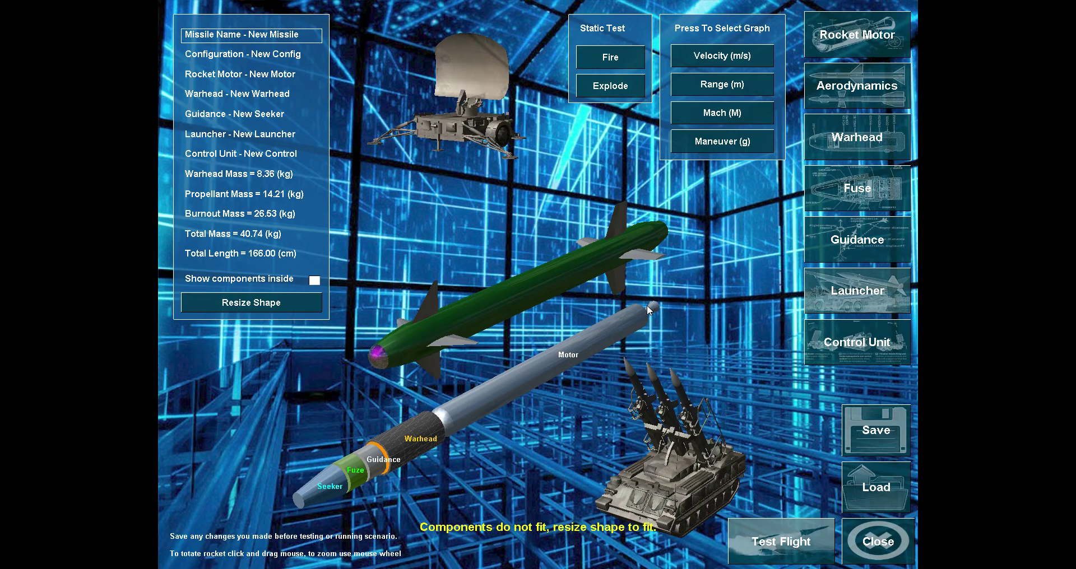
pyautogui.click(229, 304)
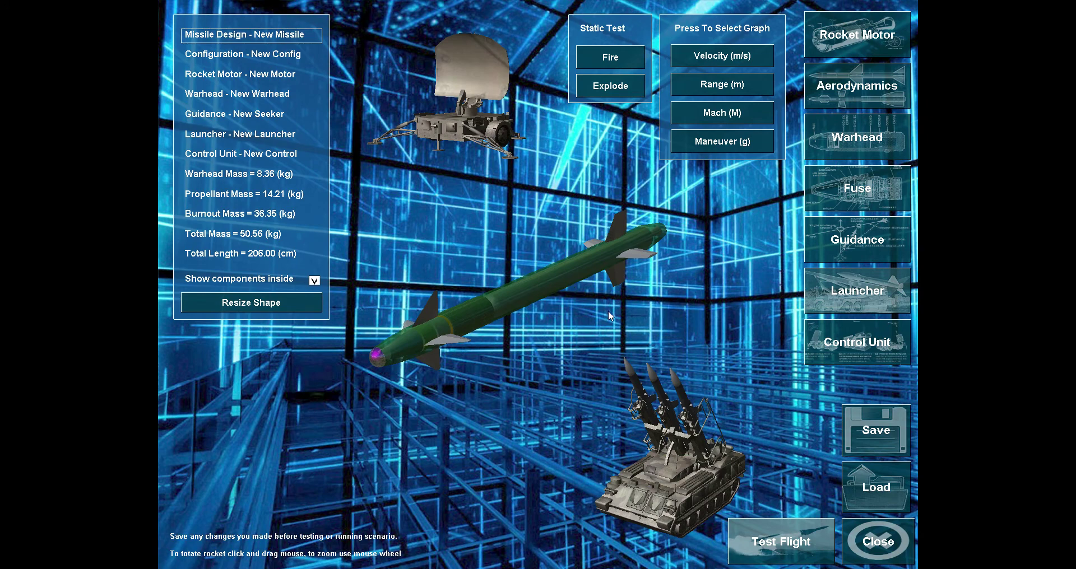
pyautogui.moveTo(607, 310); pyautogui.dragTo(540, 353)
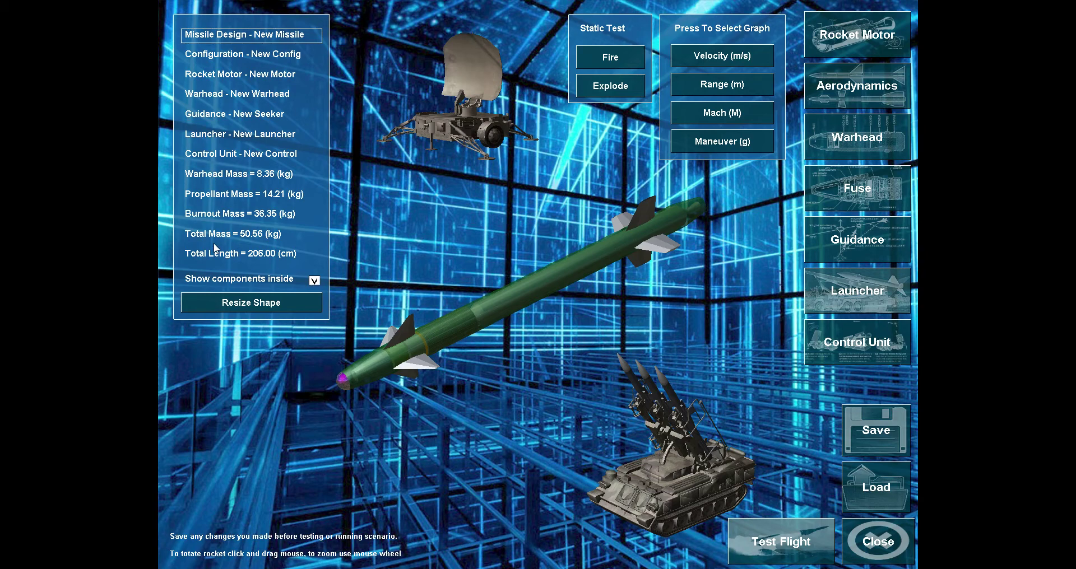
pyautogui.click(612, 58)
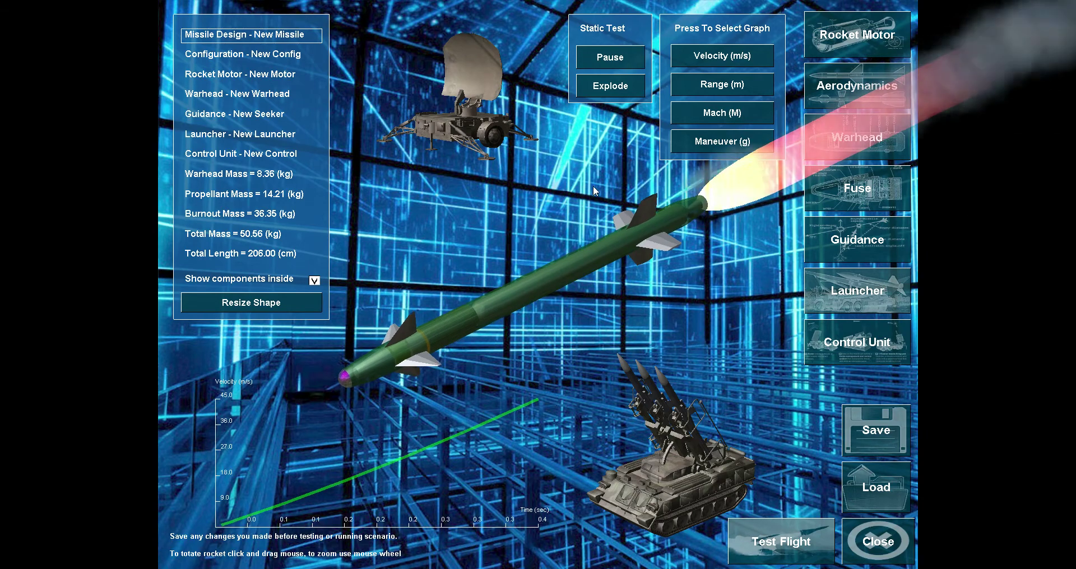
pyautogui.click(722, 113)
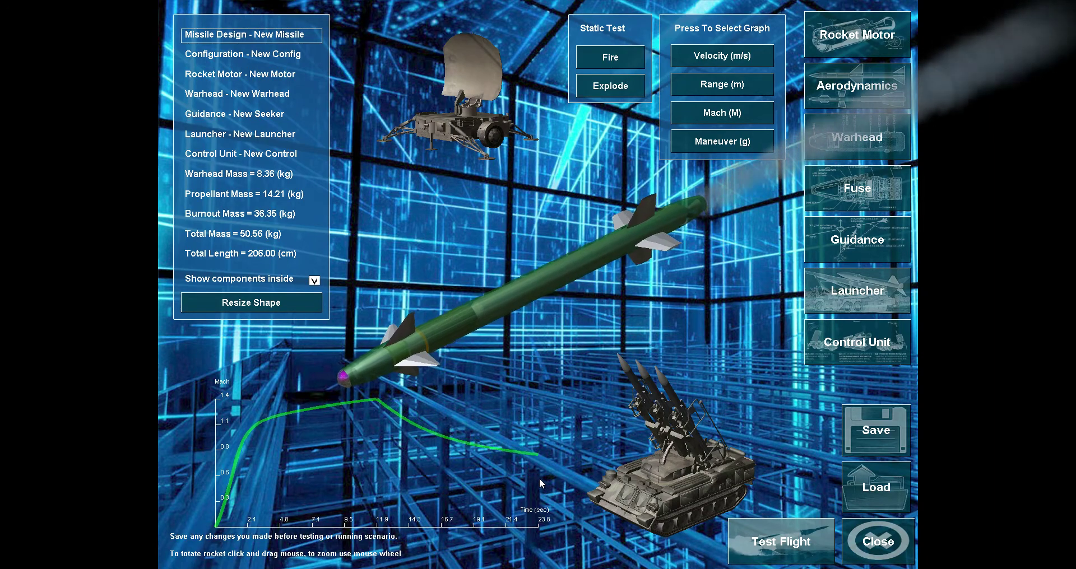
pyautogui.click(600, 87)
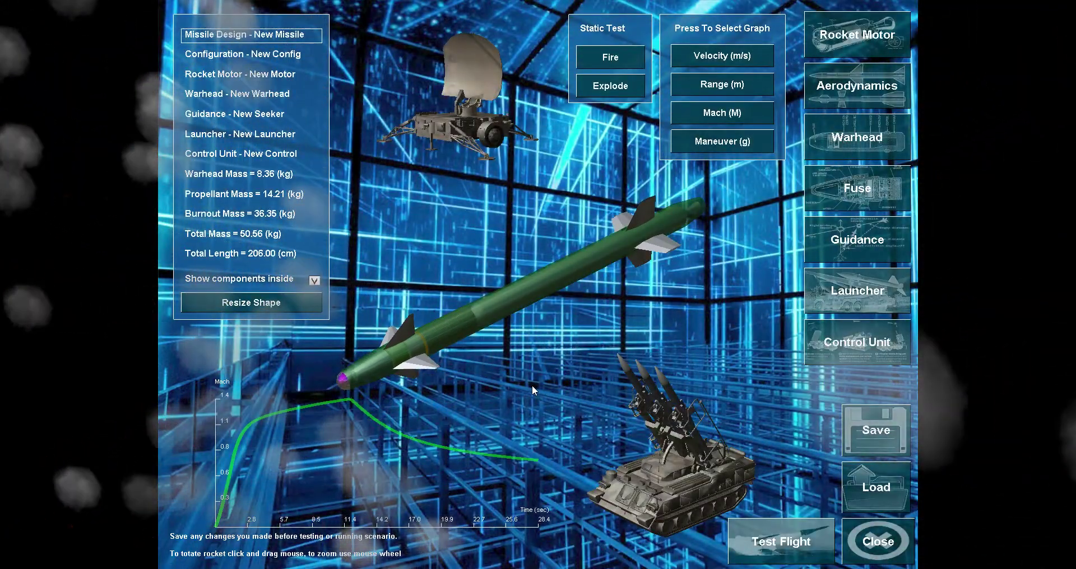
# Step: In the motor editor, set the throat diameter to 3 cm and exit diameter to 6 cm
pyautogui.click(876, 36)
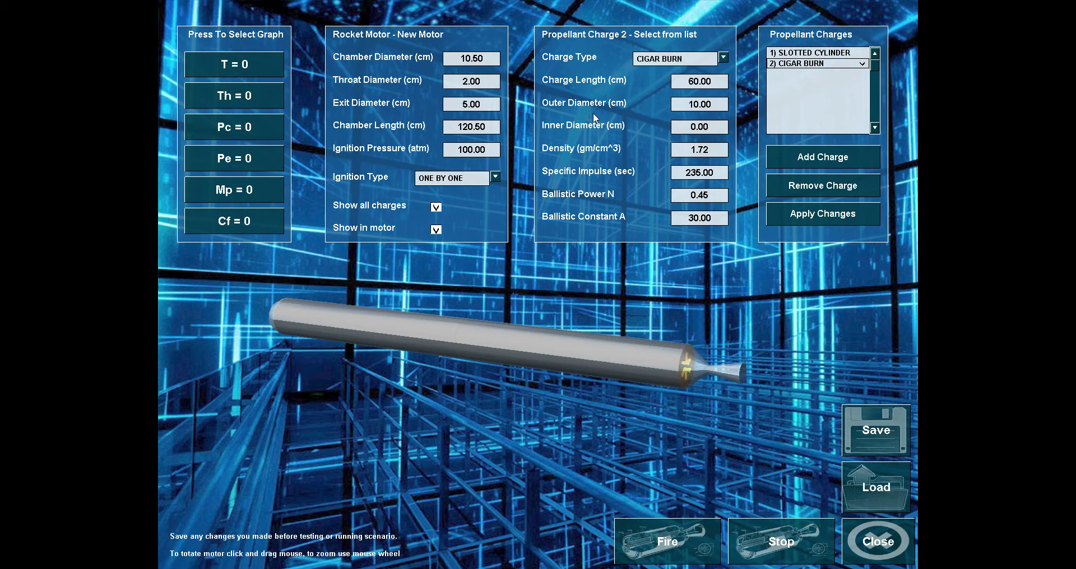
pyautogui.click(482, 86)
pyautogui.press('Return')
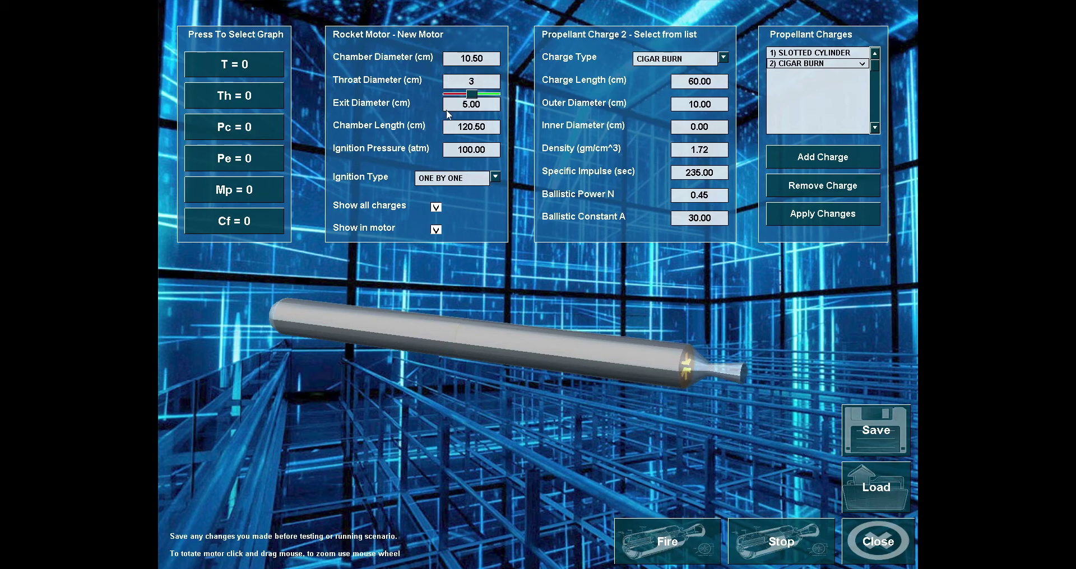
pyautogui.click(485, 105)
pyautogui.press('Return')
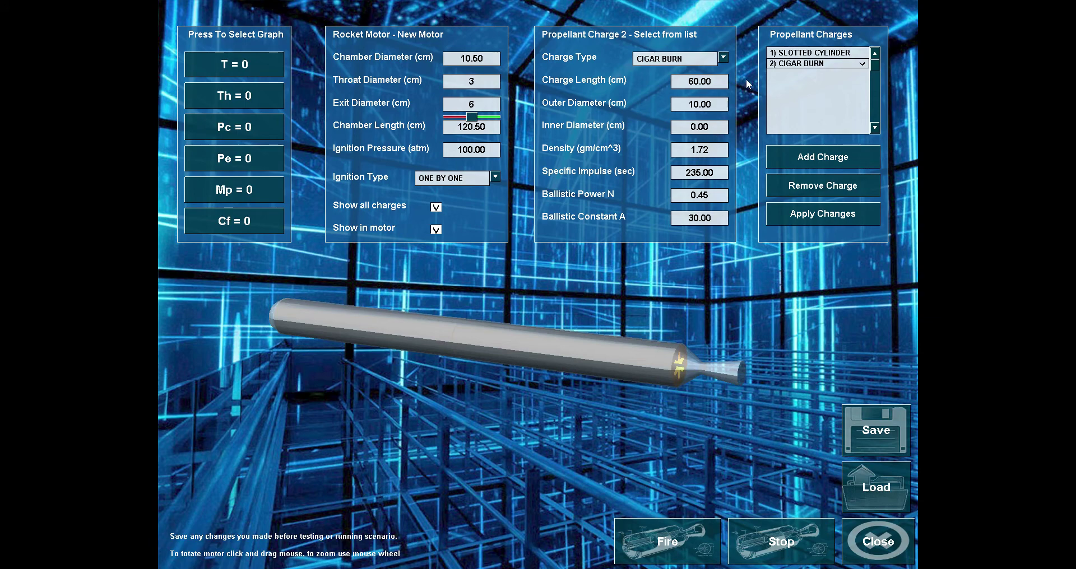
# Step: Set the outer diameter of both propellant charges to 15 cm
pyautogui.click(806, 66)
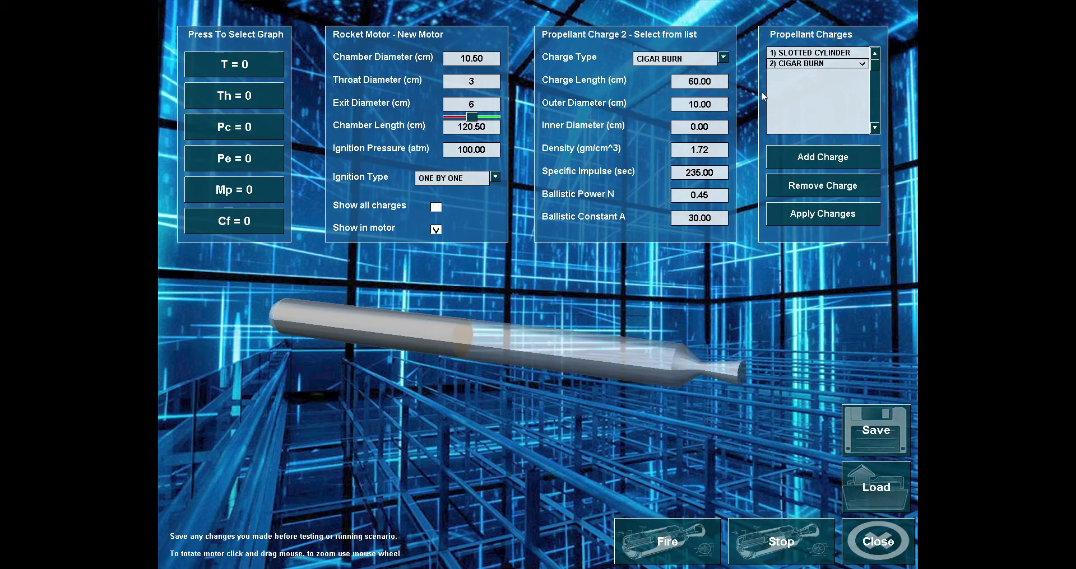
pyautogui.click(719, 106)
pyautogui.press('BackSpace')
pyautogui.press('BackSpace')
pyautogui.press('BackSpace')
pyautogui.press('BackSpace')
pyautogui.write('15')
pyautogui.press('Return')
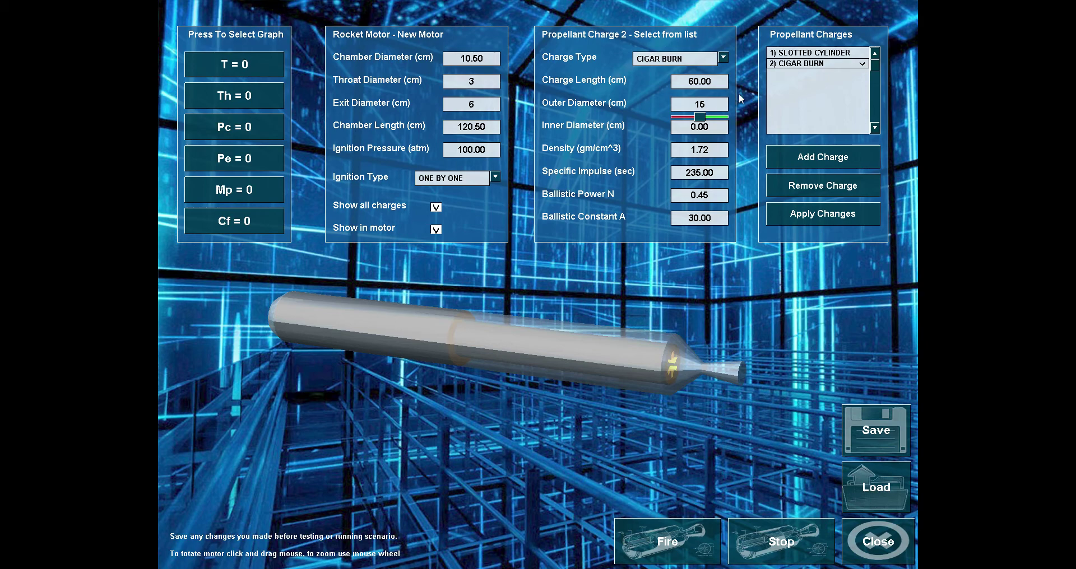
pyautogui.click(790, 53)
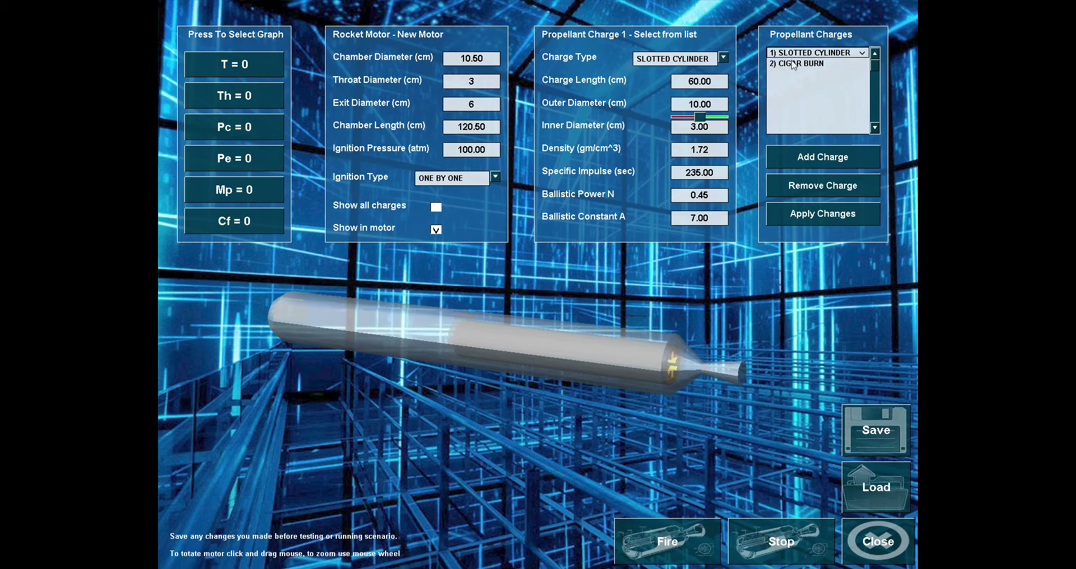
pyautogui.click(719, 105)
pyautogui.press('BackSpace')
pyautogui.press('BackSpace')
pyautogui.press('BackSpace')
pyautogui.press('BackSpace')
pyautogui.write('15')
pyautogui.press('Return')
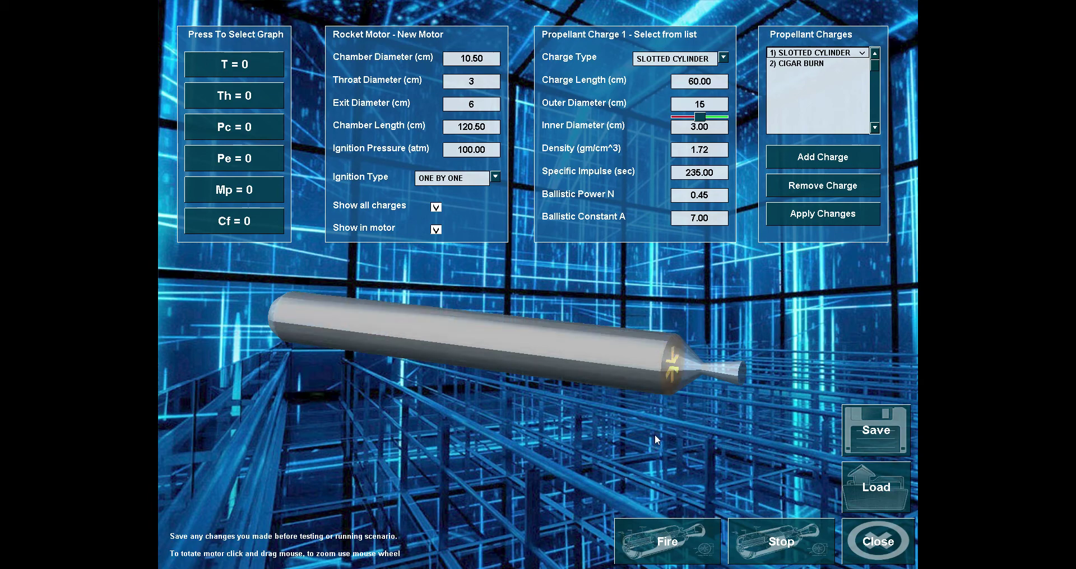
# Step: Change the motor's exit diameter to 8 cm
pyautogui.click(475, 106)
pyautogui.press('BackSpace')
pyautogui.write('8')
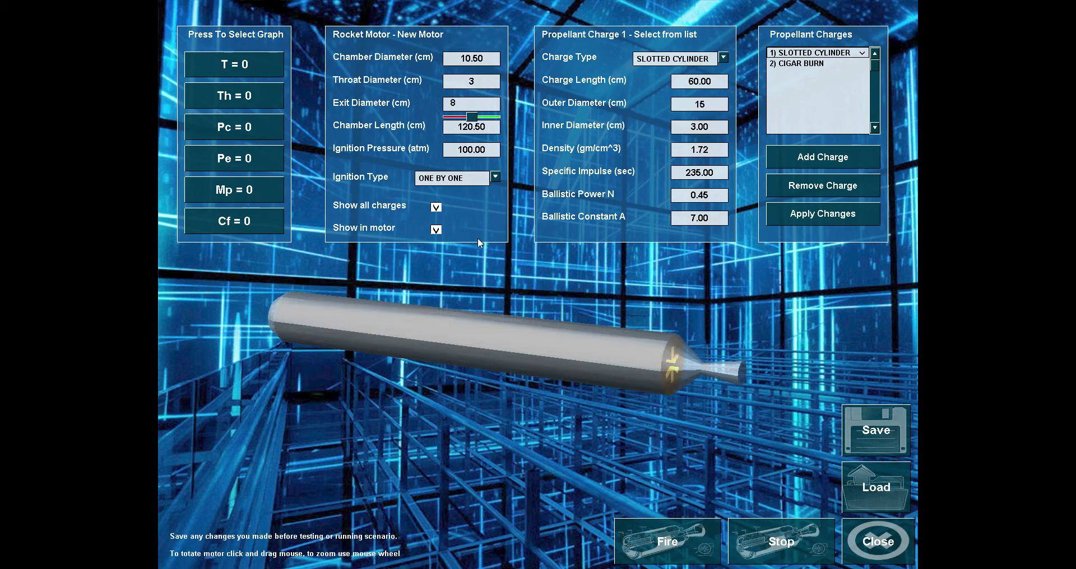
pyautogui.press('Return')
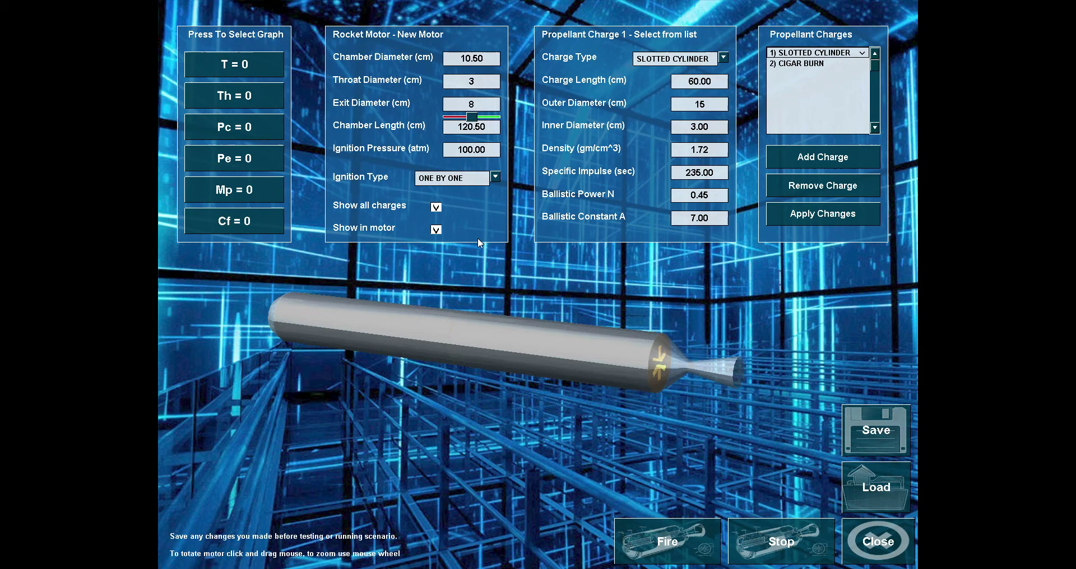
# Step: Apply the new dimensions and save the motor as New Motor
pyautogui.click(800, 219)
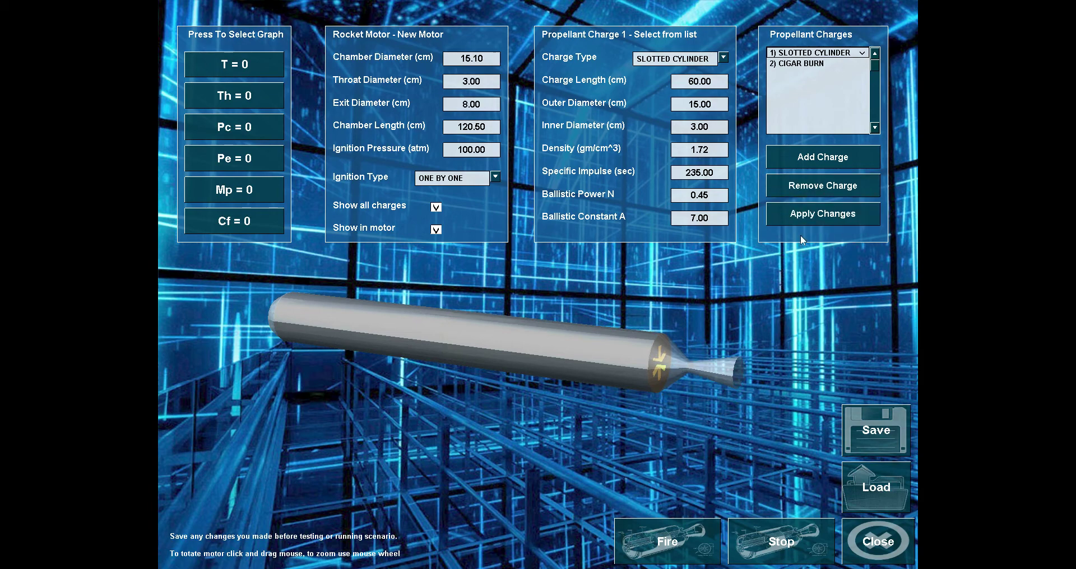
pyautogui.click(876, 429)
pyautogui.click(496, 303)
# Step: Static-fire the motor, view exit and chamber pressure curves, then save it again
pyautogui.click(657, 535)
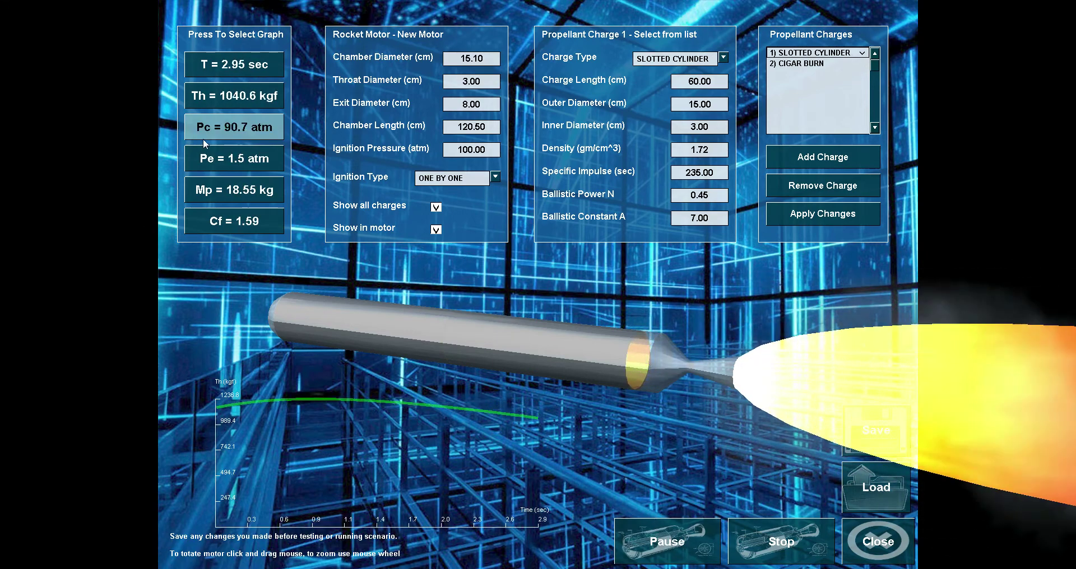
pyautogui.click(205, 160)
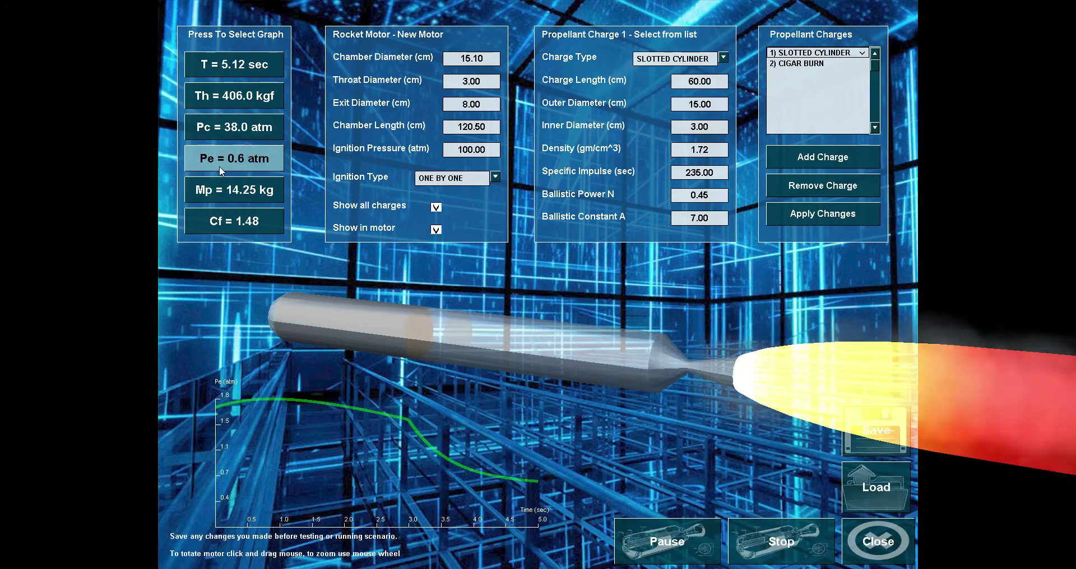
pyautogui.click(206, 127)
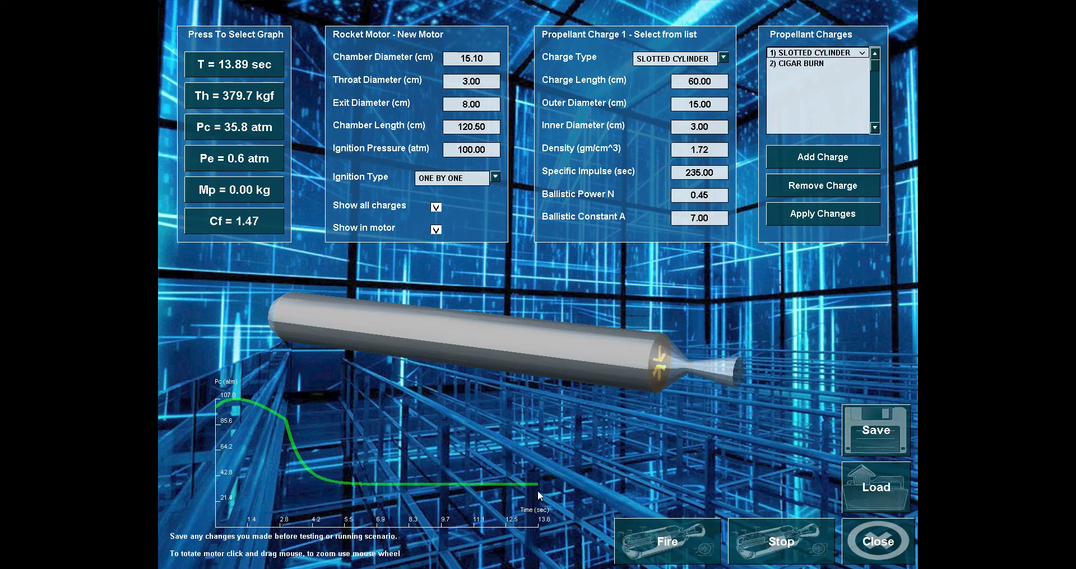
pyautogui.click(875, 430)
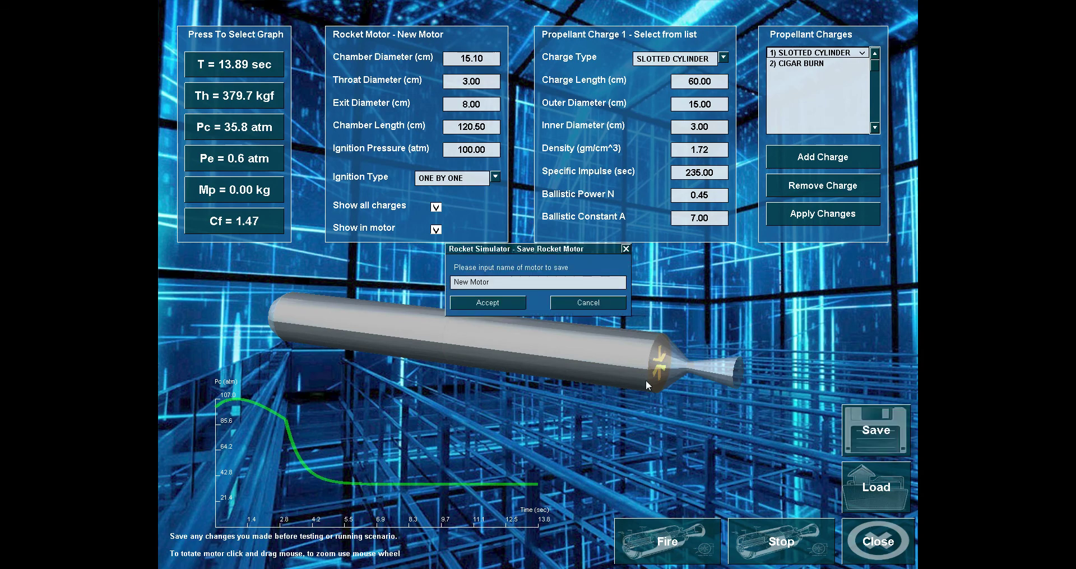
pyautogui.click(479, 301)
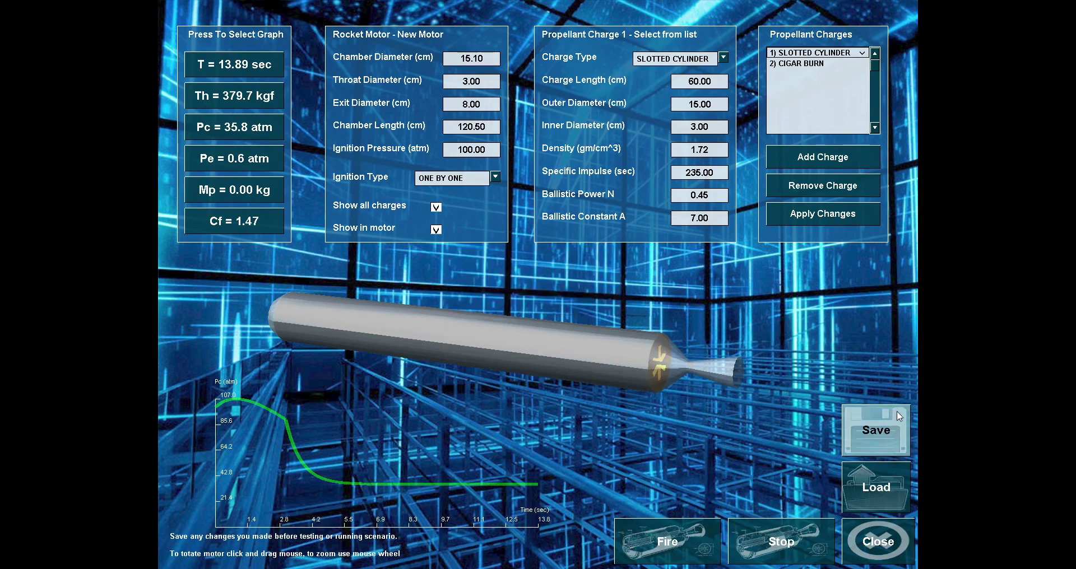
# Step: Resize New Missile around the larger motor (82.80 kg, 216.60 cm) and save it
pyautogui.click(860, 542)
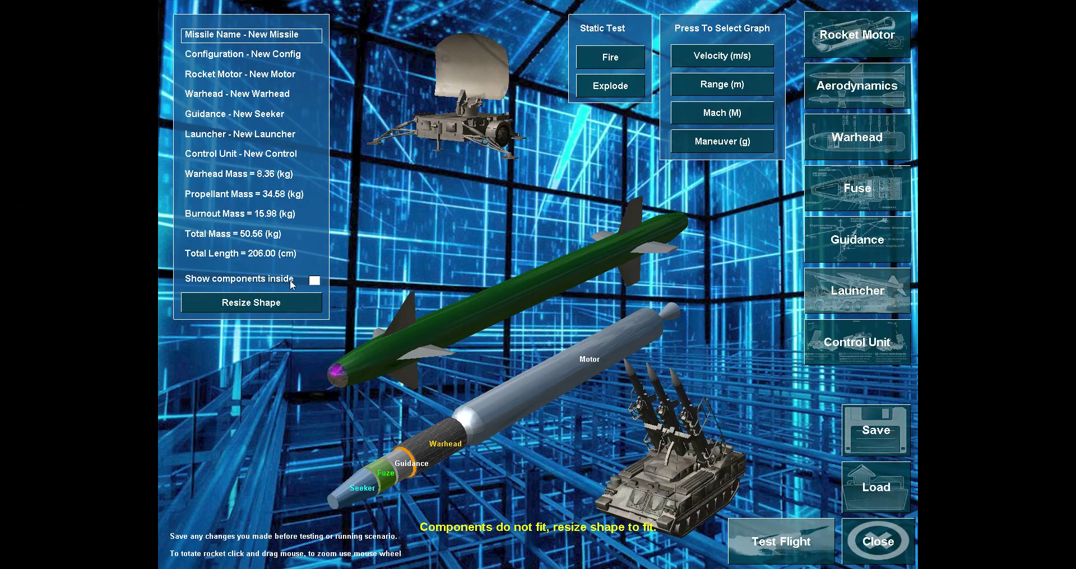
pyautogui.click(260, 304)
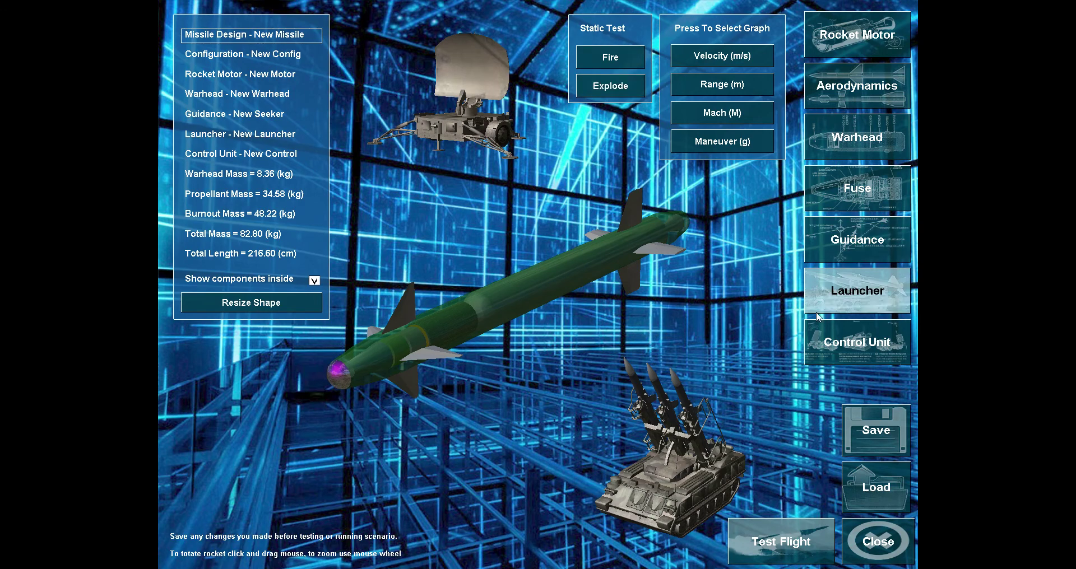
pyautogui.click(853, 429)
pyautogui.click(471, 305)
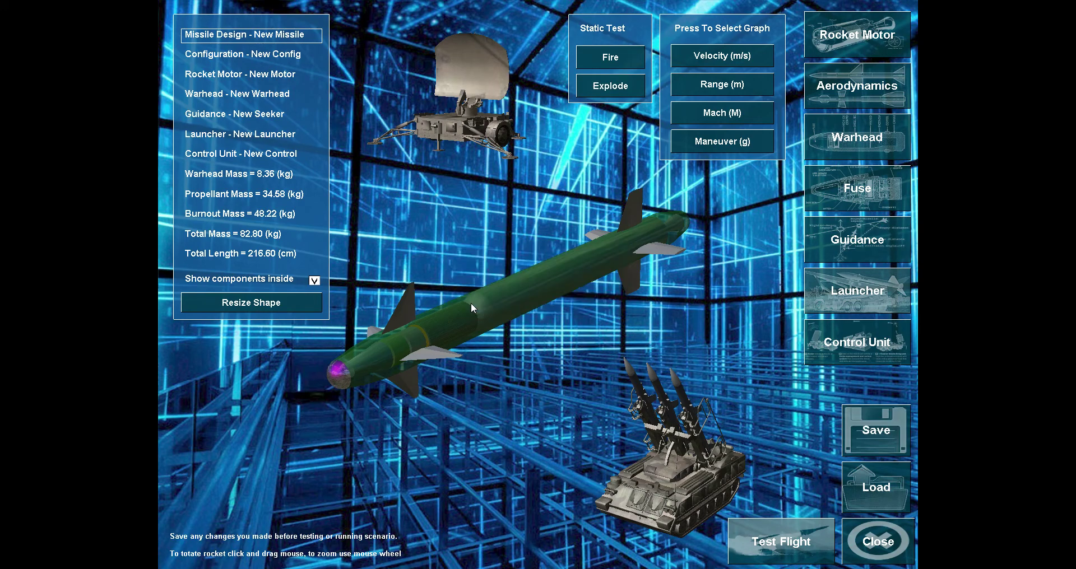
# Step: Test-fire the missile with a Mach-over-time plot, peaking near Mach 1.5, then explode it
pyautogui.click(610, 57)
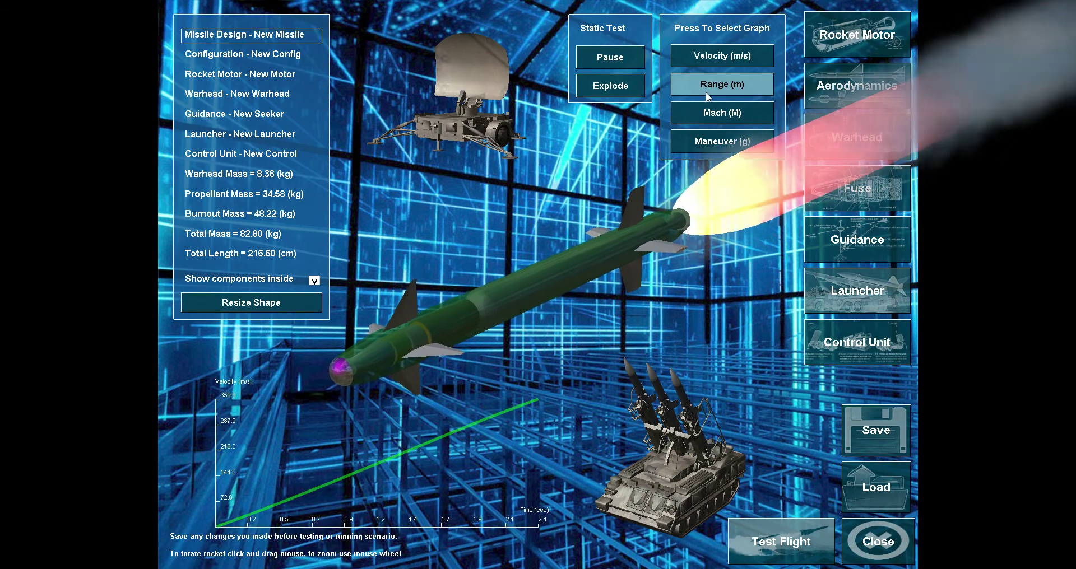
pyautogui.click(701, 113)
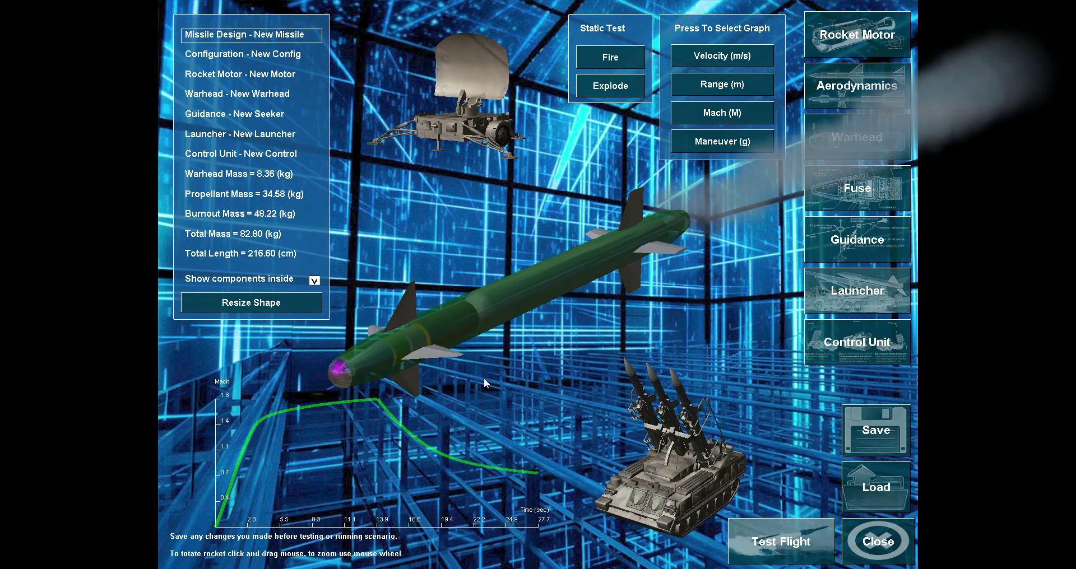
pyautogui.click(614, 87)
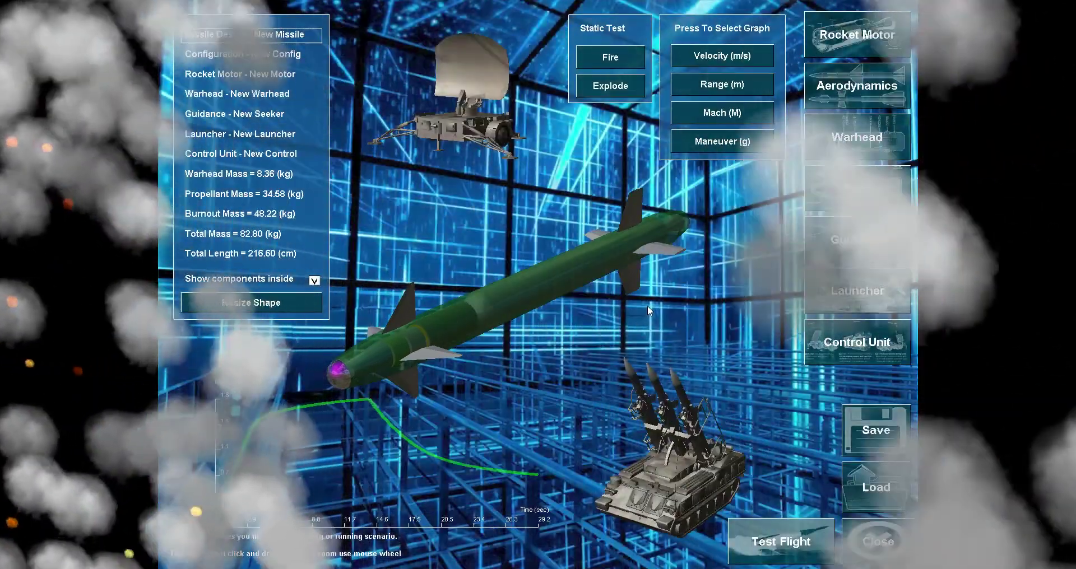